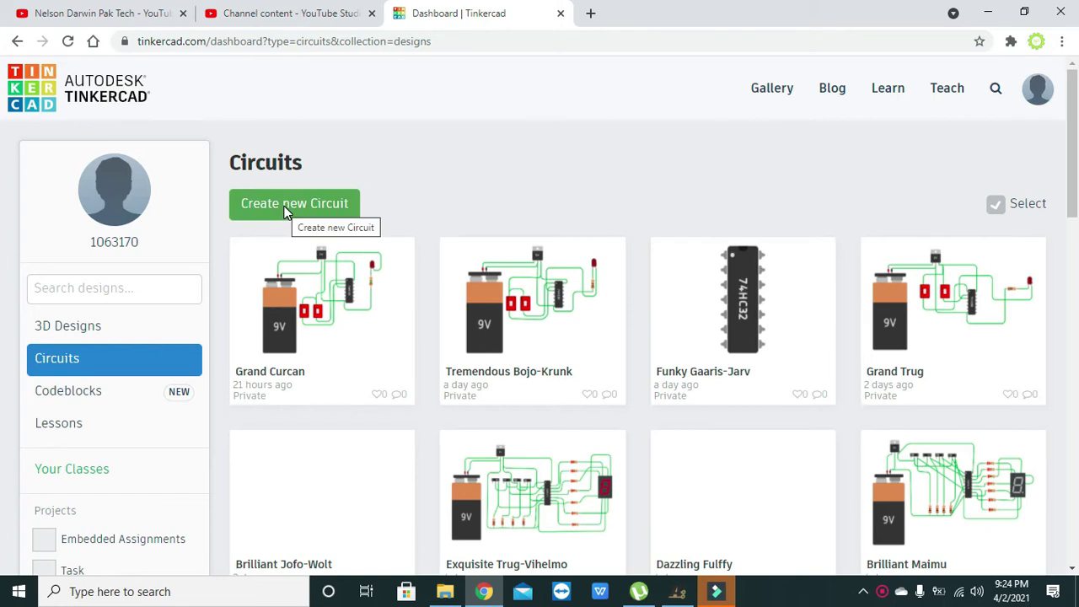
Step: Create a new blank circuit design from the Tinkercad Circuits dashboard
left_click(284, 212)
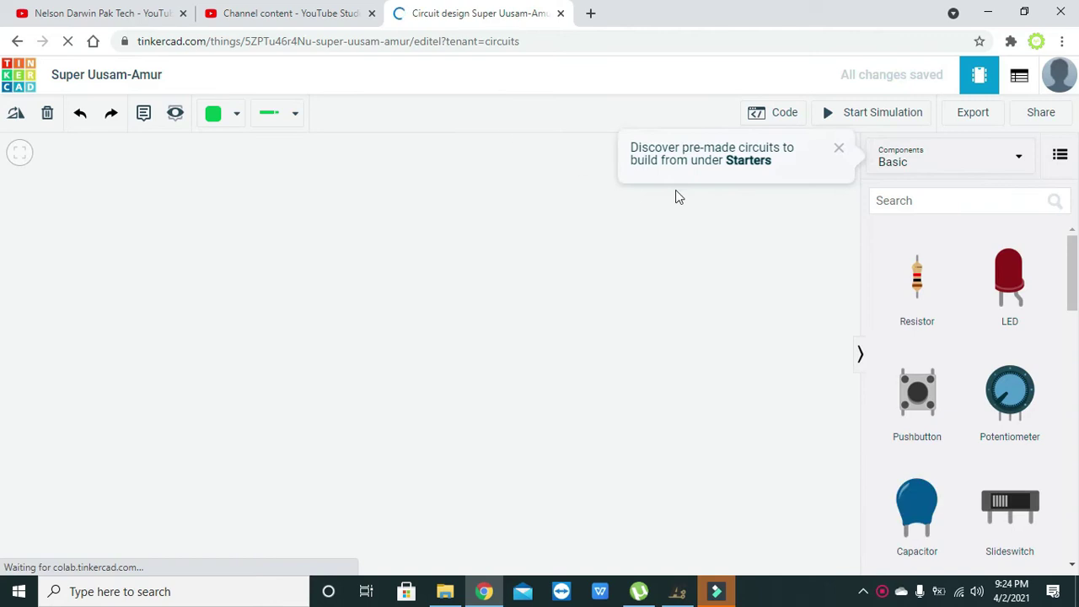
Step: Dismiss the 'Discover pre-made circuits' tip and focus the component search box
left_click(839, 148)
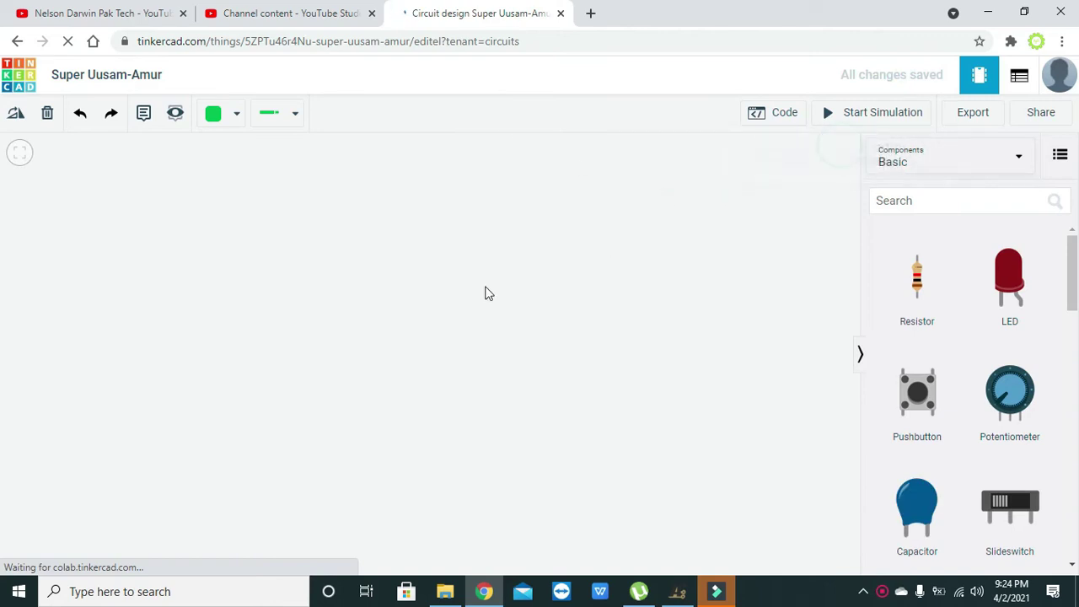
left_click(997, 198)
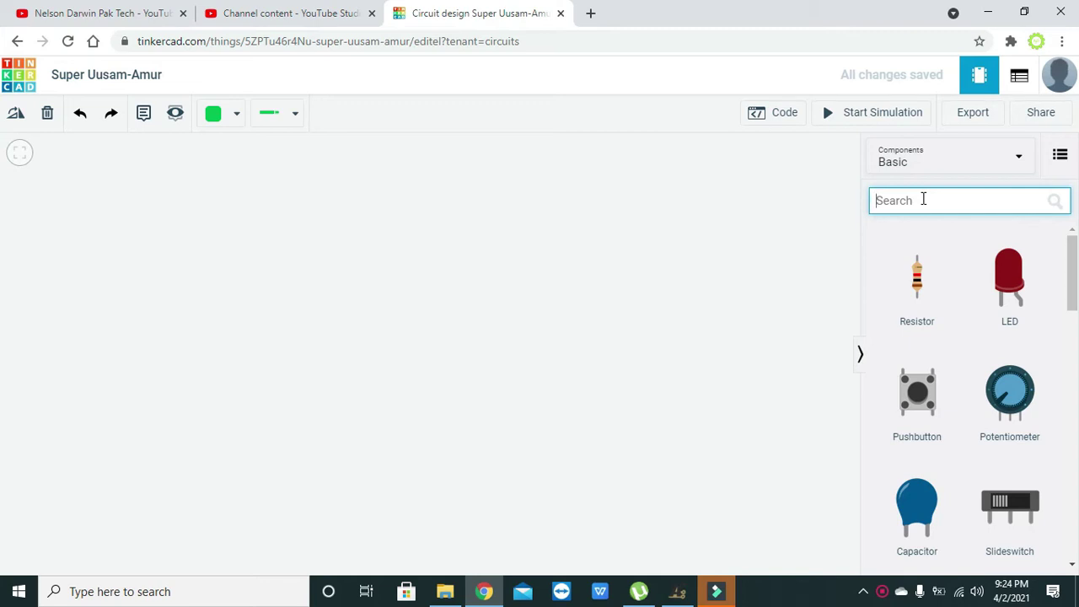
Step: Search '74hc00' and drag the Quad NAND gate chip onto the canvas
type("74")
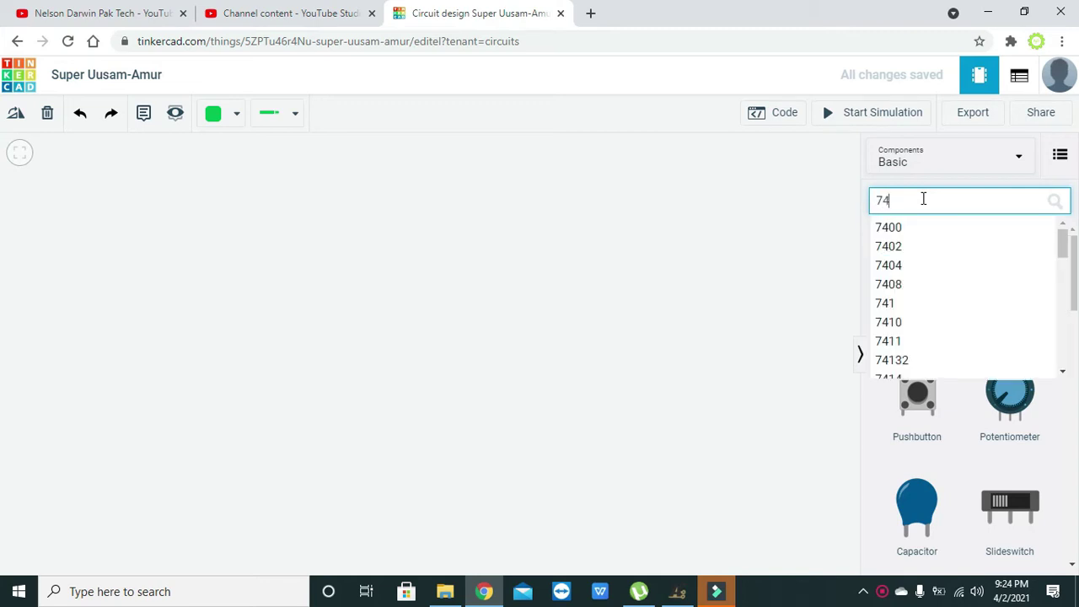
type("hc00")
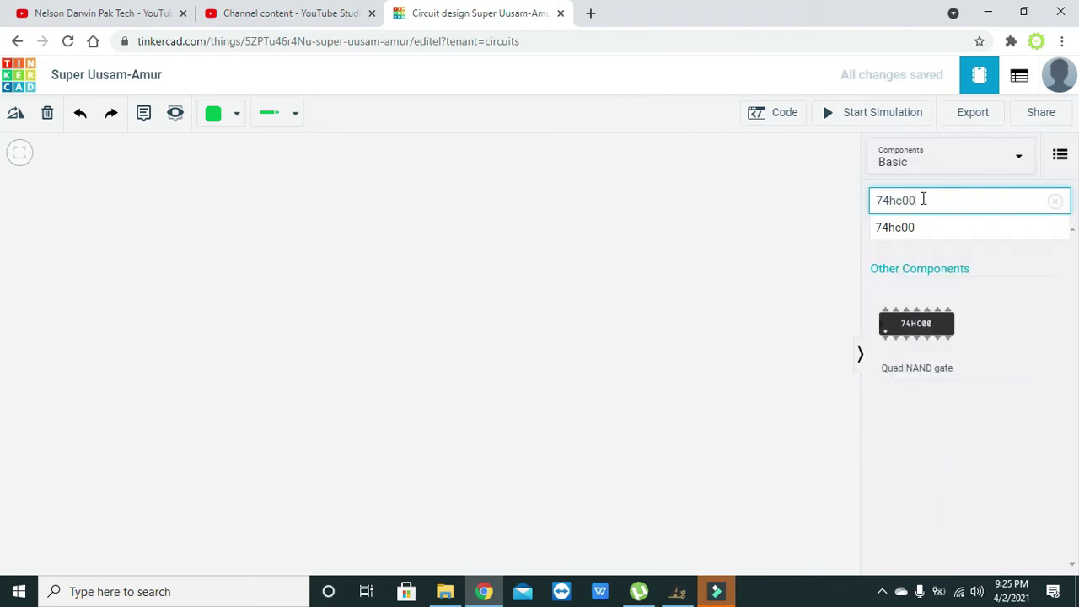
left_click(917, 228)
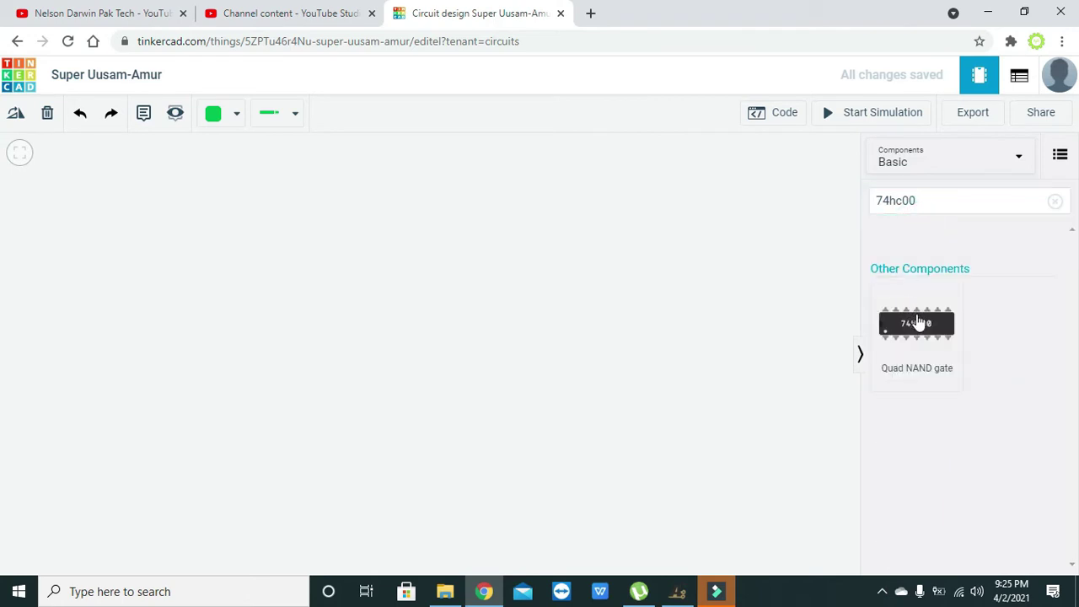
left_click_drag(919, 323, 495, 335)
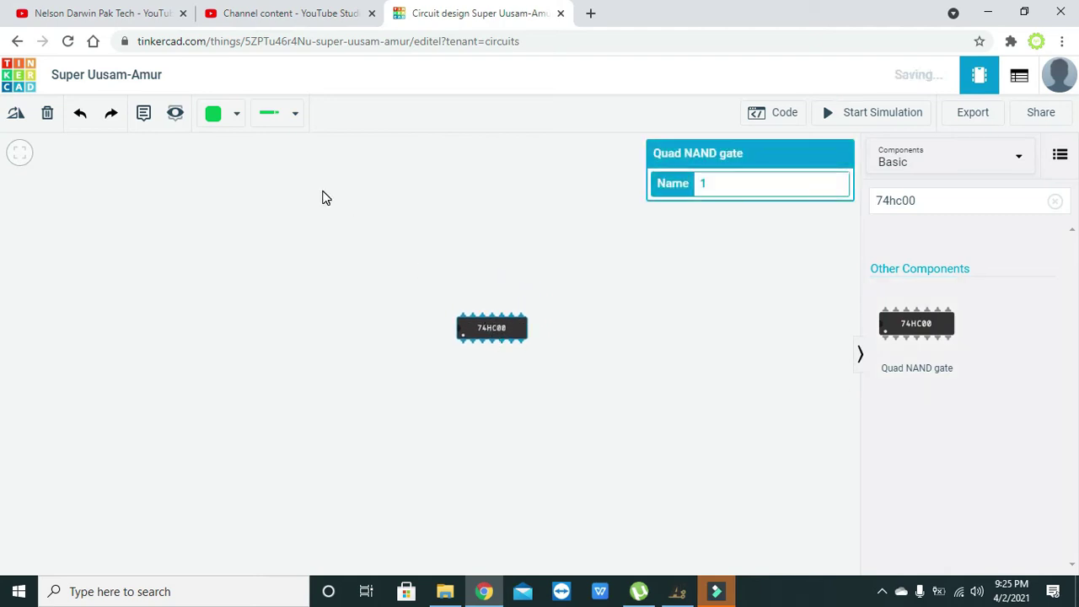
Step: Rotate the 74HC00 chip until it stands upright with pin 1 at the top
left_click(16, 114)
left_click(16, 114)
left_click(13, 117)
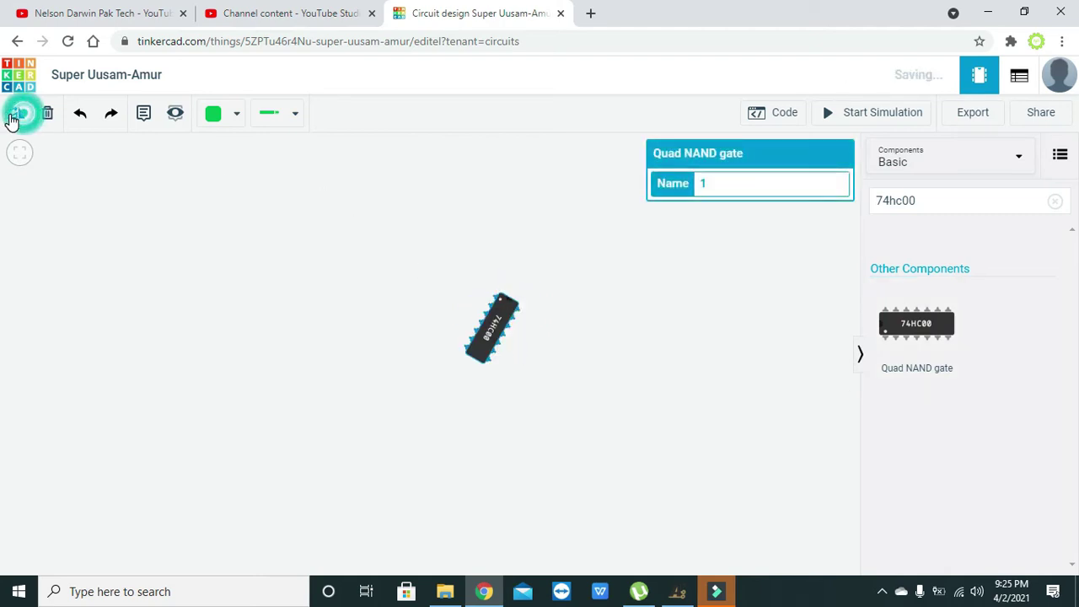
left_click(13, 117)
left_click(14, 117)
left_click(12, 118)
left_click(12, 118)
left_click(12, 118)
left_click(12, 119)
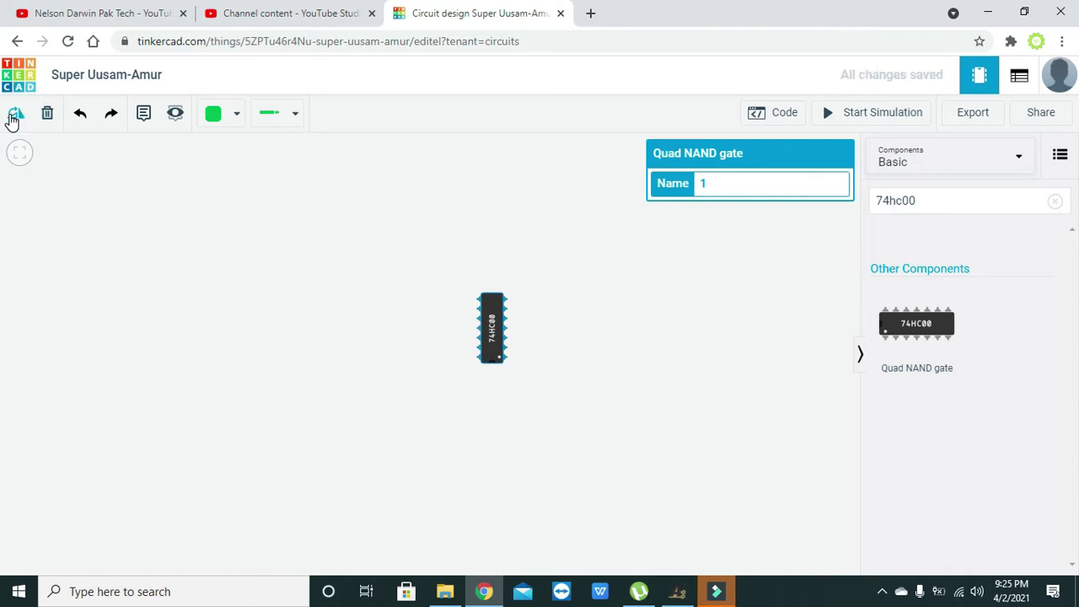
left_click(12, 119)
left_click(12, 119)
left_click(13, 119)
left_click(13, 119)
left_click(13, 119)
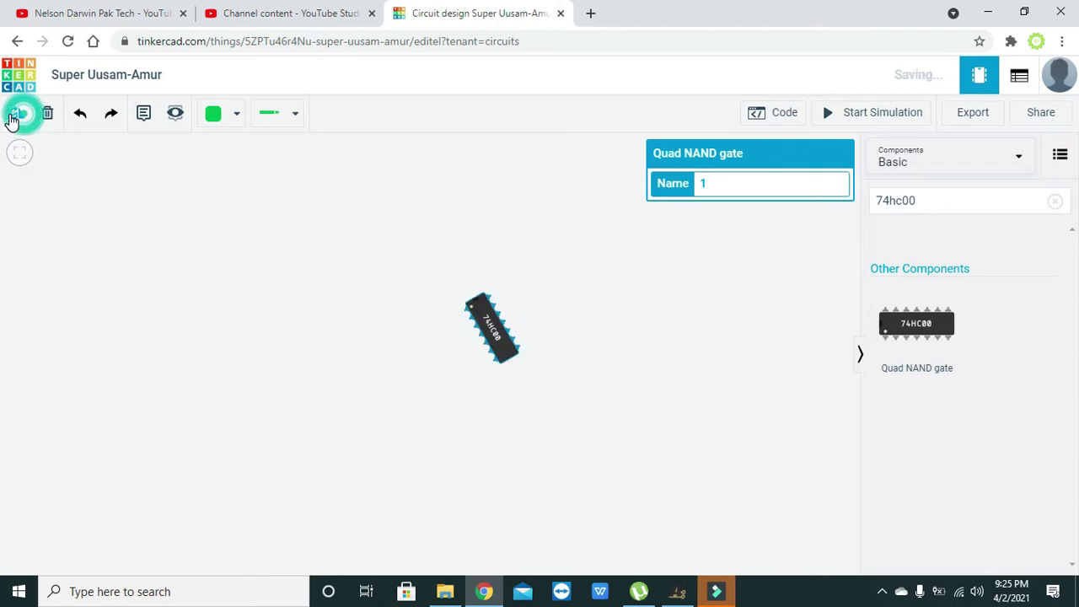
left_click(12, 119)
left_click(420, 406)
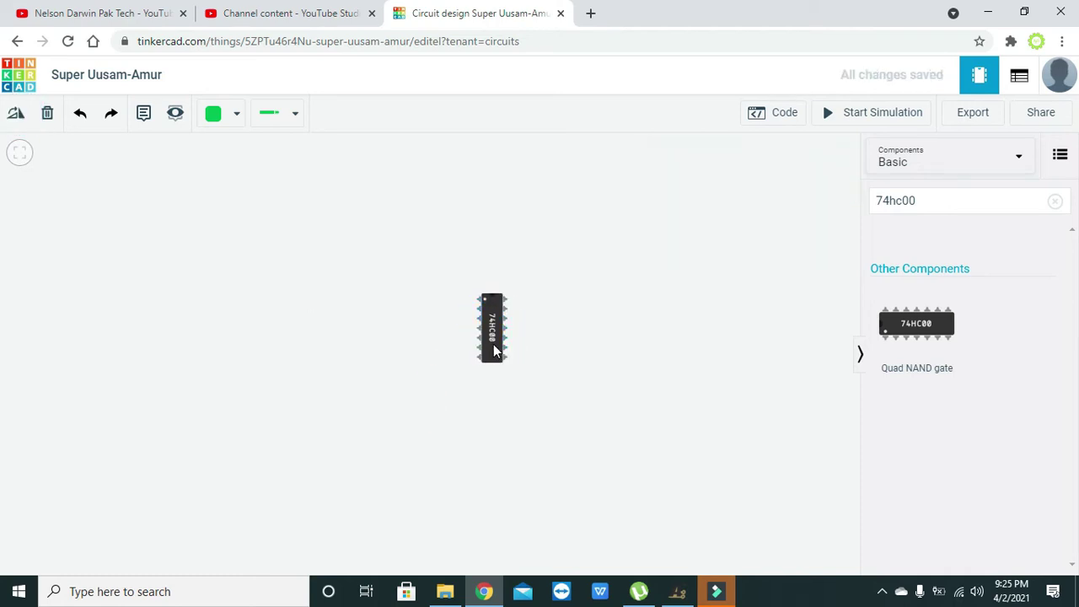
Step: Nudge the chip slightly down, deselect it, and clear the '74hc00' search
scroll(579, 361, "up", 3)
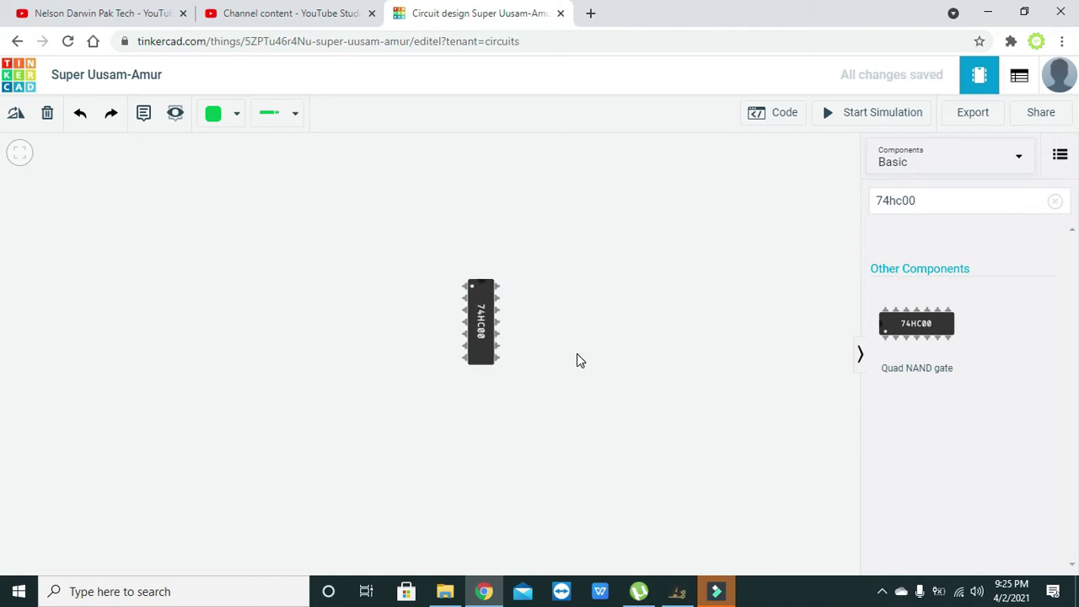
left_click_drag(480, 331, 475, 345)
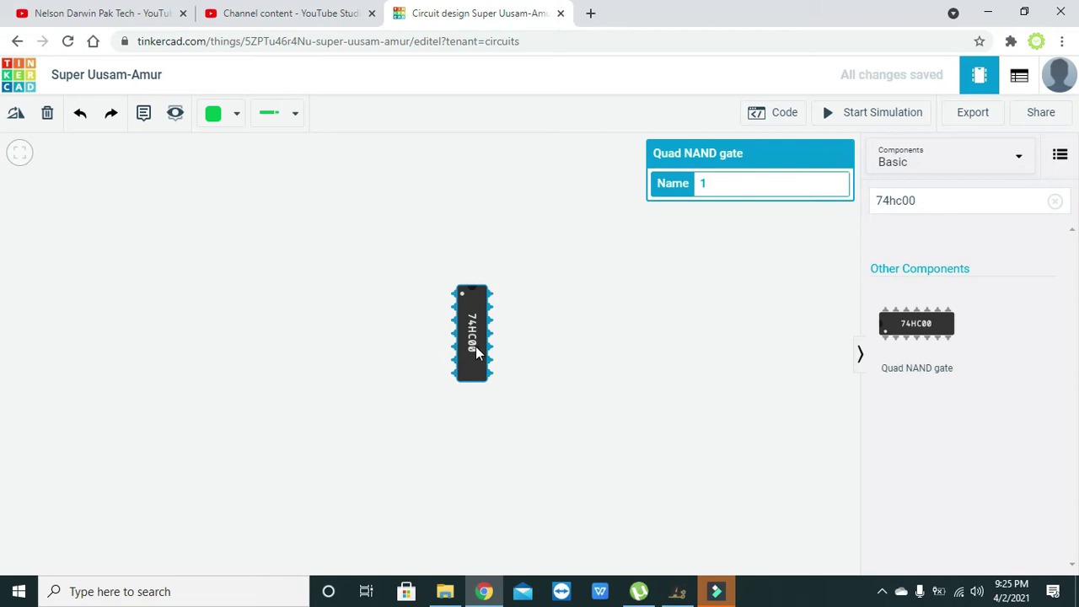
left_click(775, 253)
left_click(930, 205)
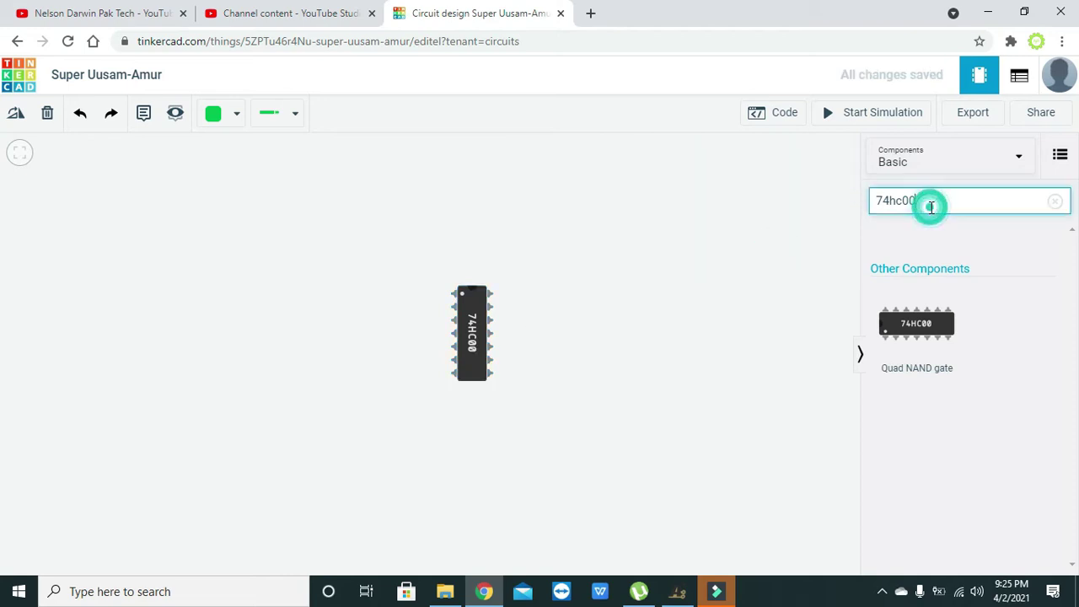
key("BackSpace")
key("BackSpace")
key("BackSpace")
key("BackSpace")
key("BackSpace")
key("BackSpace")
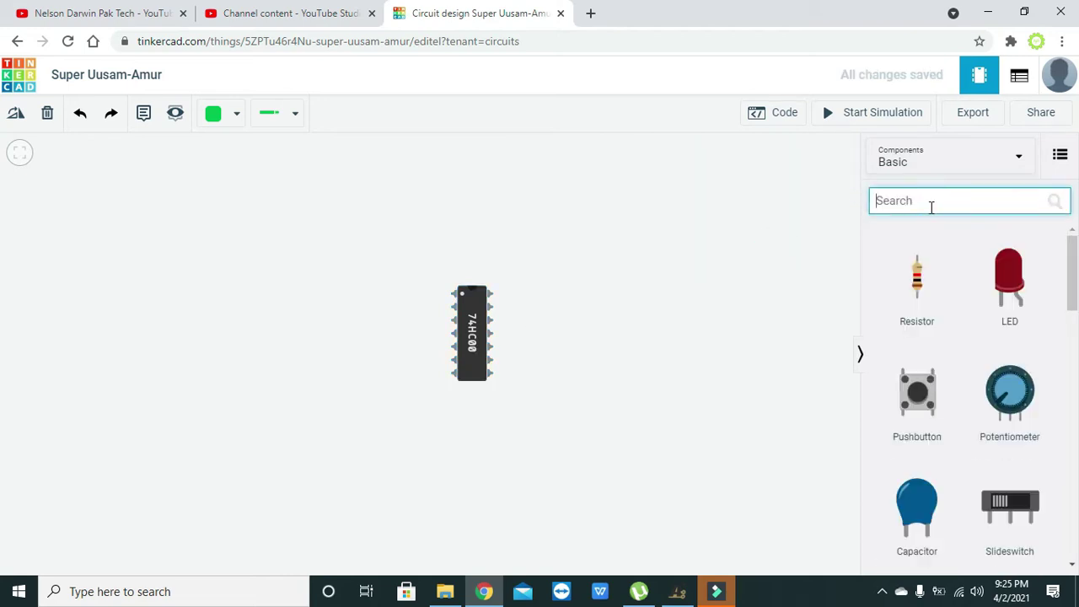
left_click(809, 229)
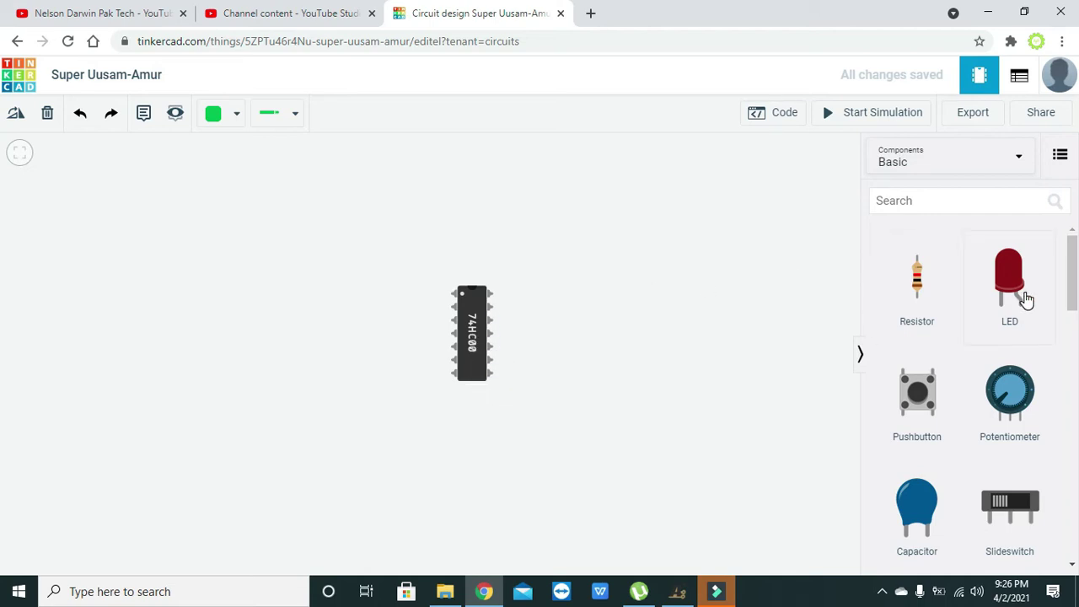
Step: Place an LED with a resistor directly below it, wired to the LED cathode
left_click_drag(1019, 295, 629, 267)
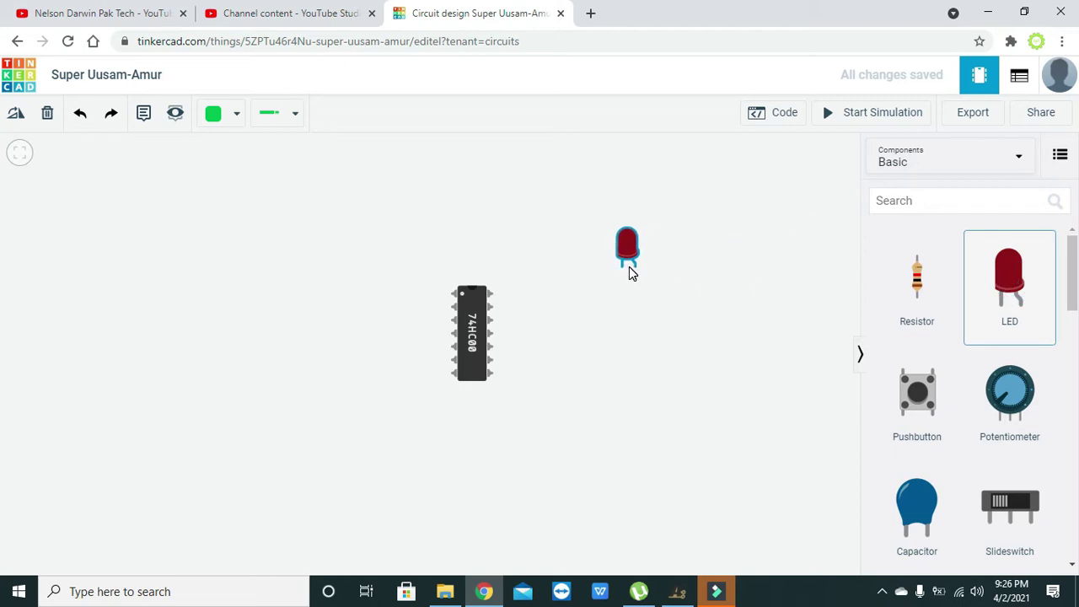
left_click(631, 293)
left_click_drag(917, 281, 621, 317)
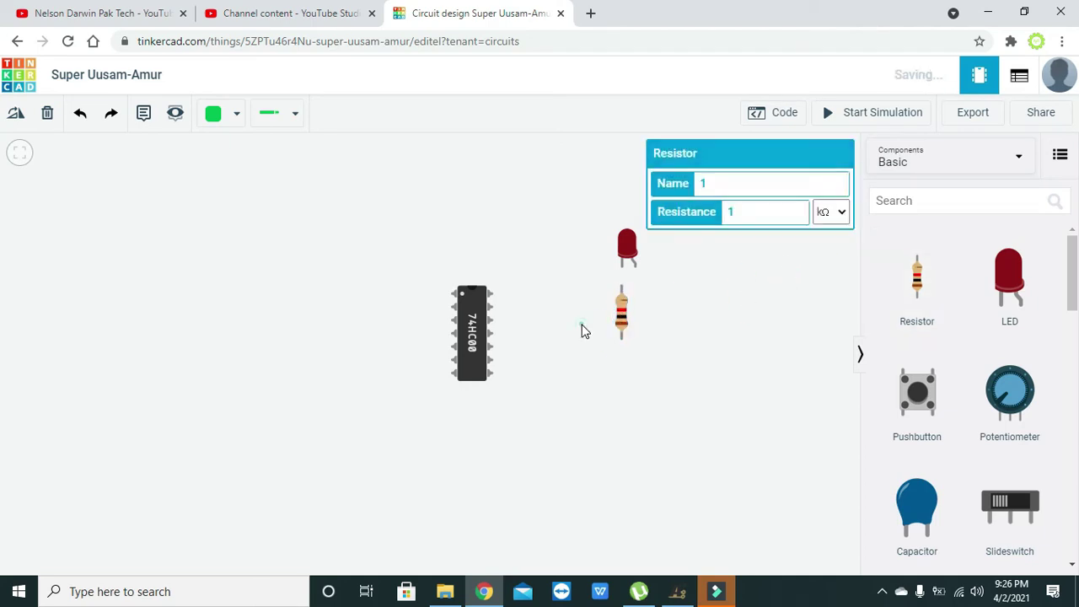
left_click(581, 330)
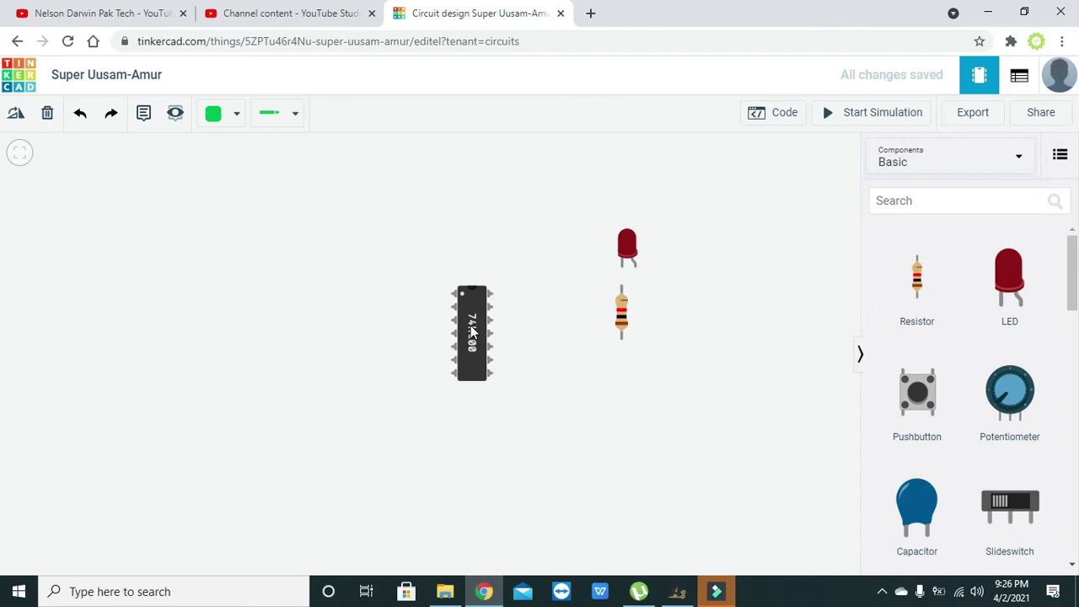
left_click(622, 288)
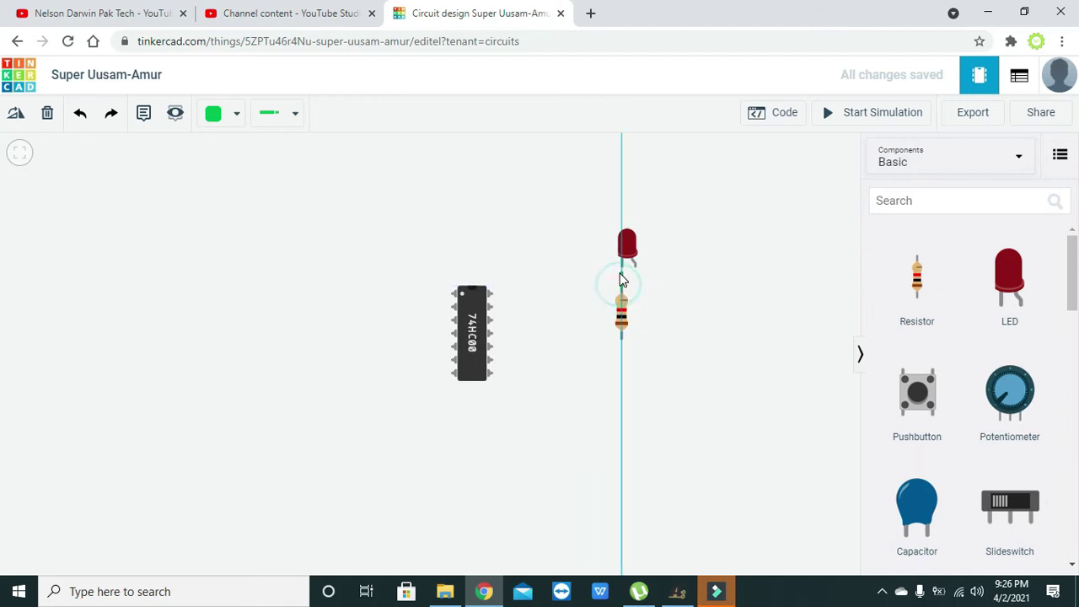
left_click(622, 267)
left_click(598, 275)
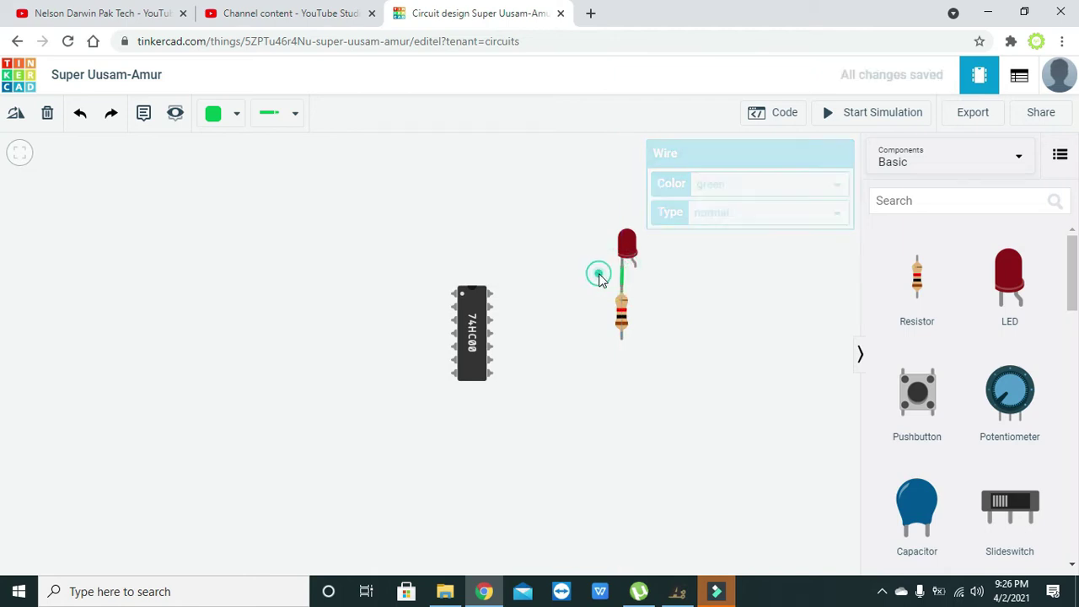
left_click_drag(621, 314, 621, 294)
Step: Set the resistor's resistance to 100 Ω
left_click(800, 208)
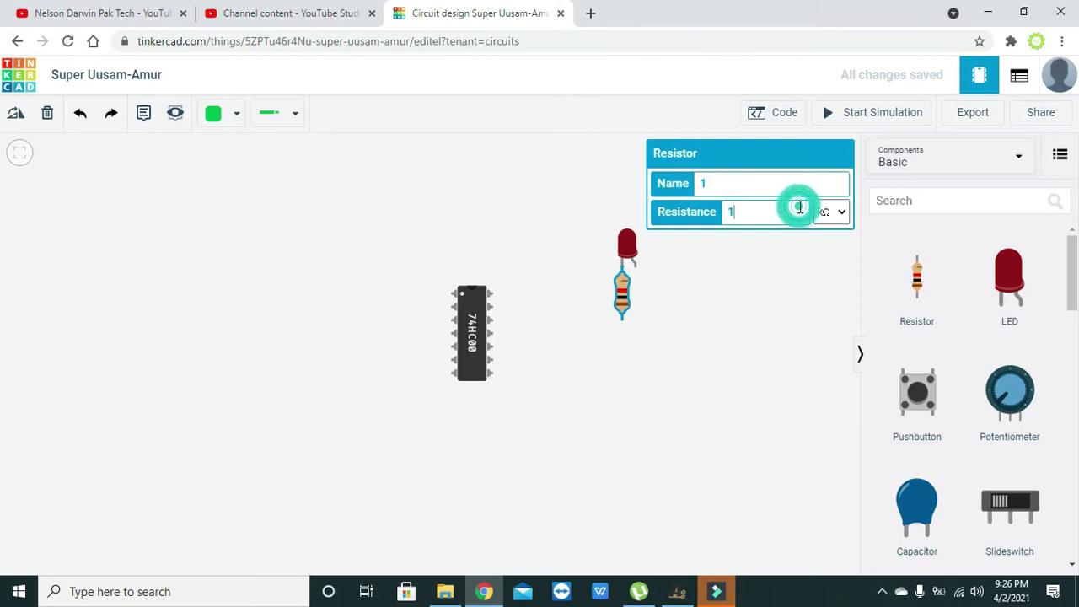
type("00")
left_click(841, 212)
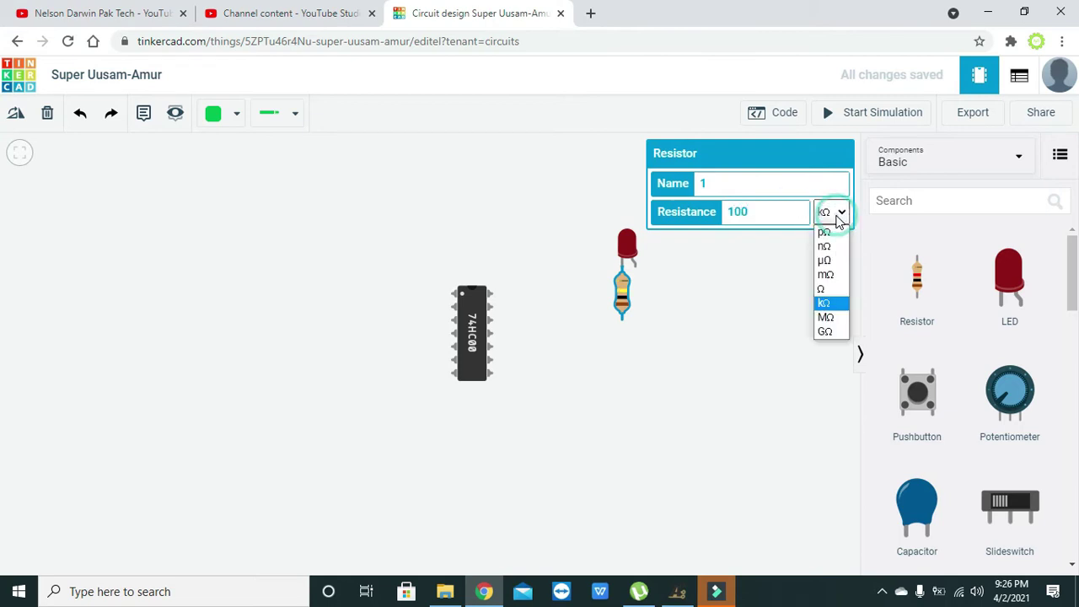
left_click(832, 291)
left_click(810, 284)
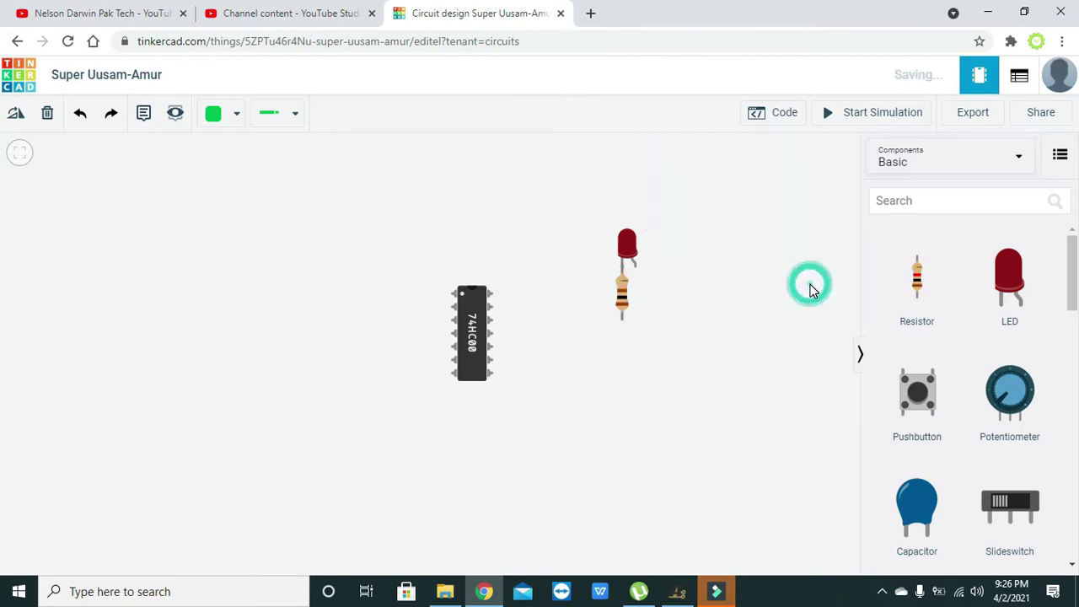
Step: Wire the resistor's bottom terminal around to the 74HC00 ground pin
left_click(622, 315)
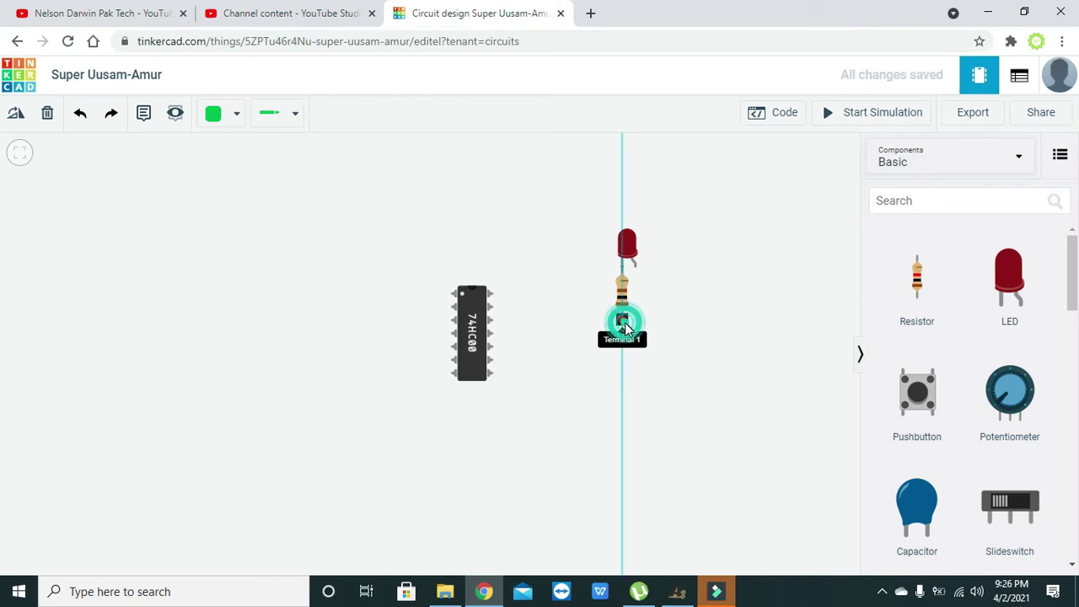
left_click(622, 408)
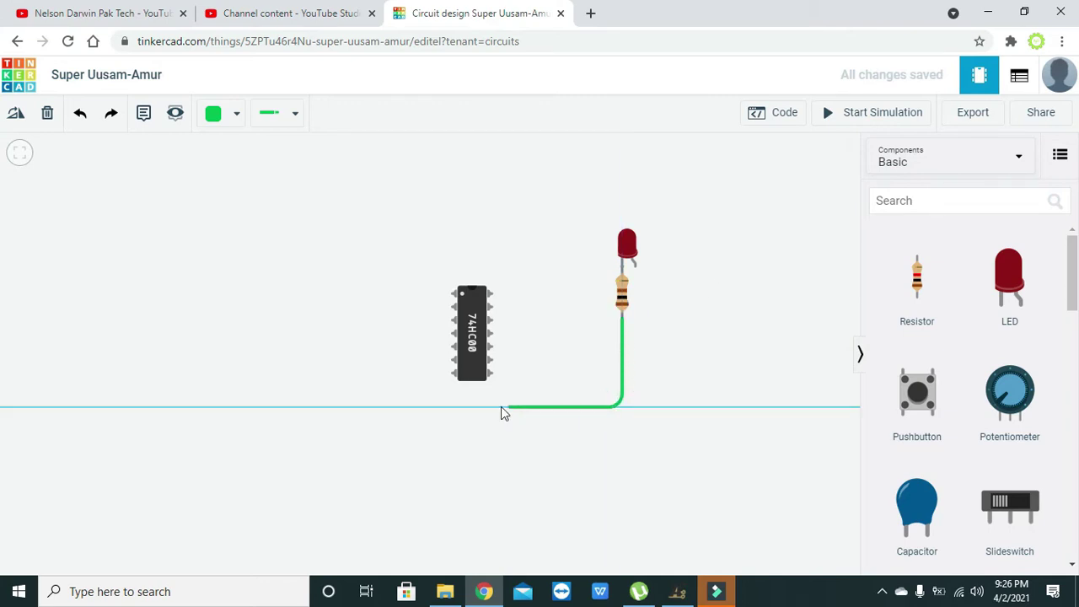
left_click(436, 408)
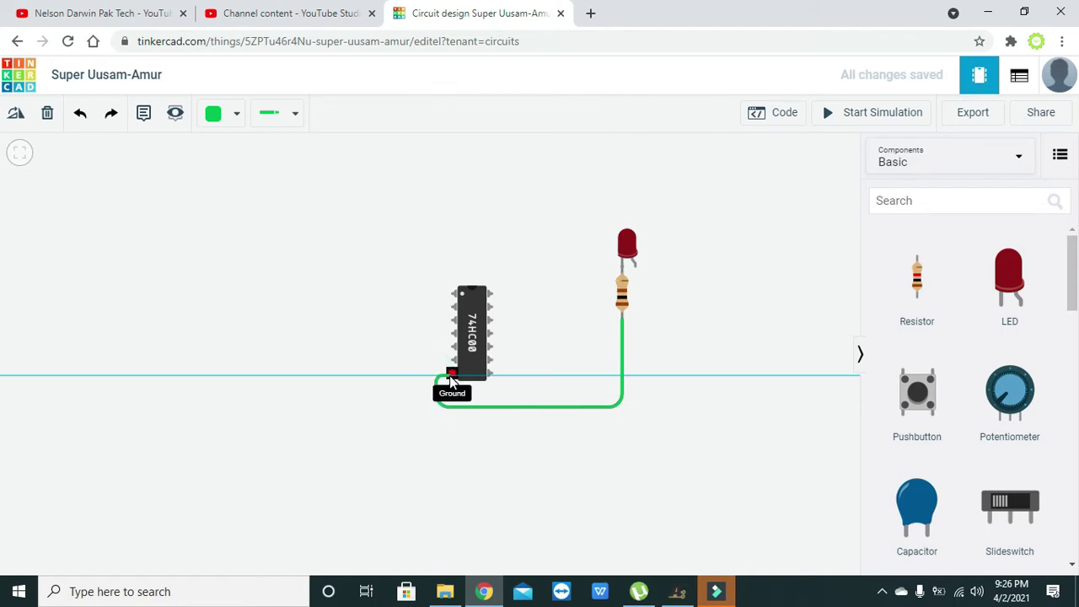
left_click(453, 375)
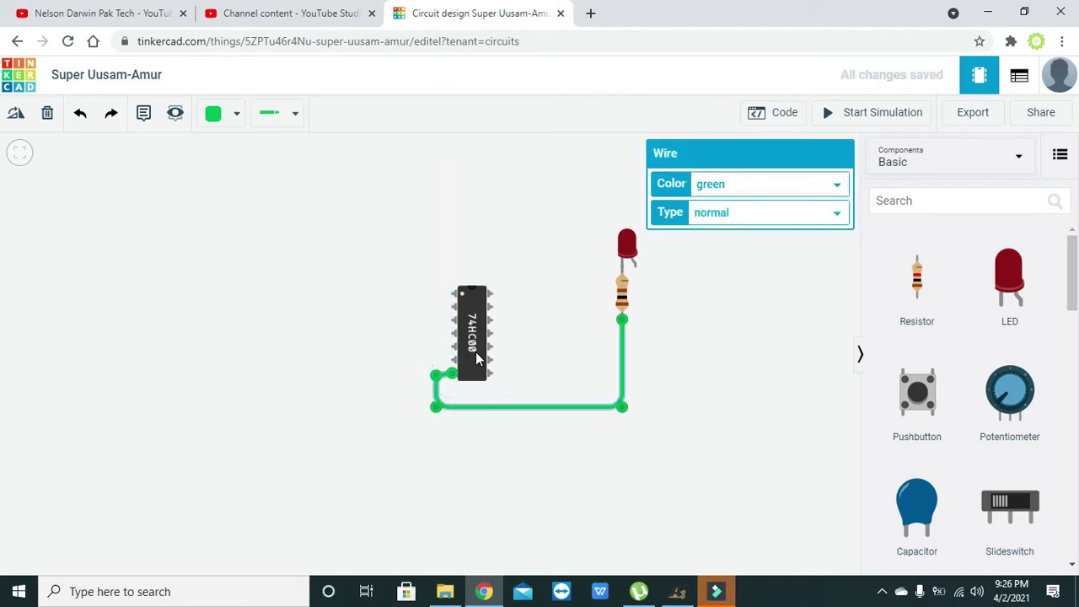
left_click(545, 357)
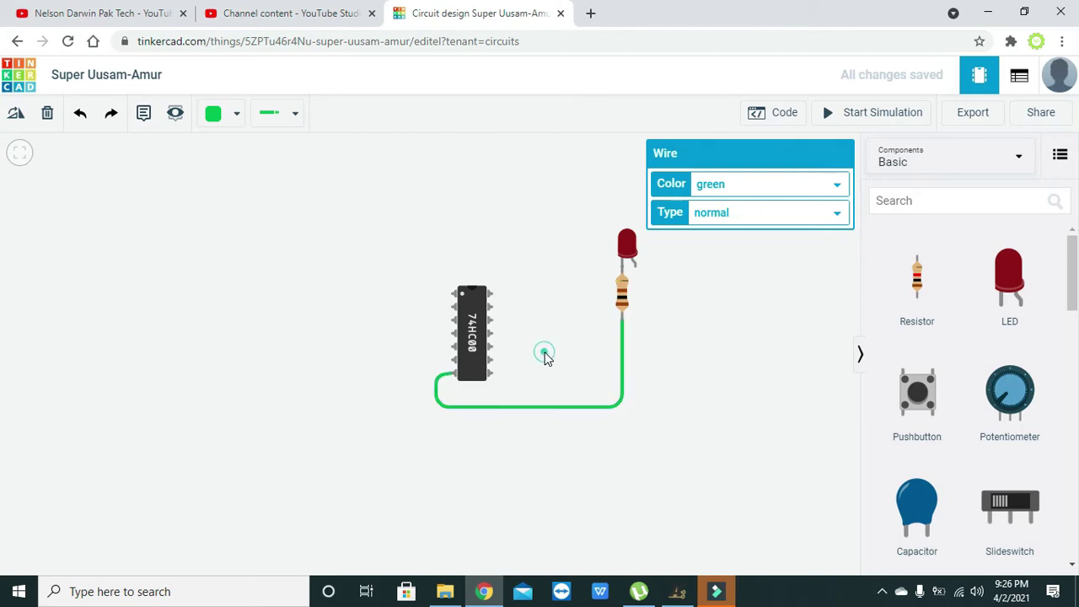
Step: Route a wire from the LED anode around to the 74HC00 Output 1 pin
left_click(636, 269)
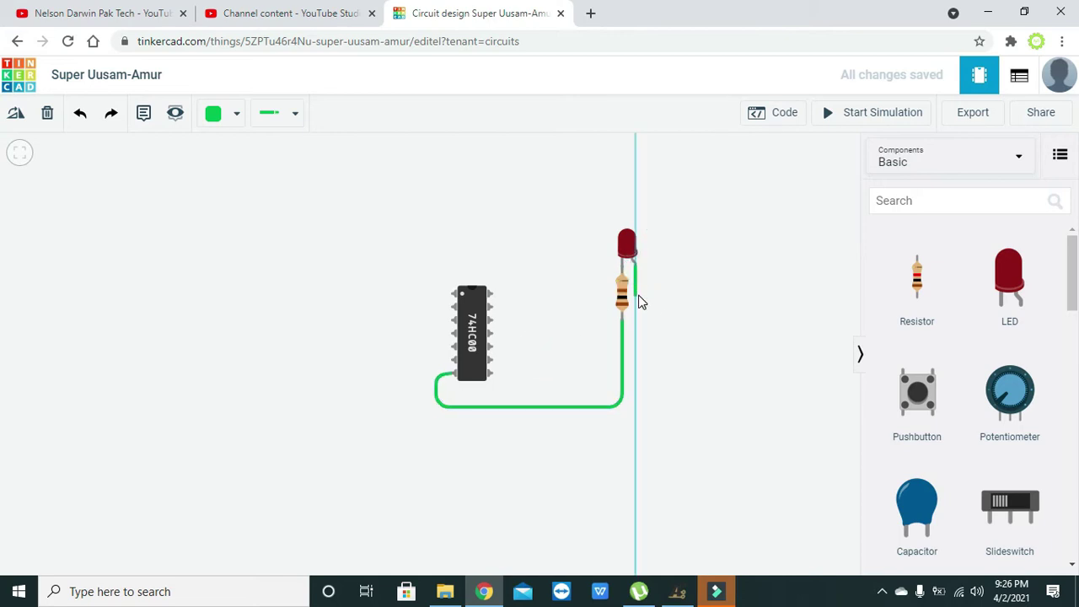
left_click(638, 293)
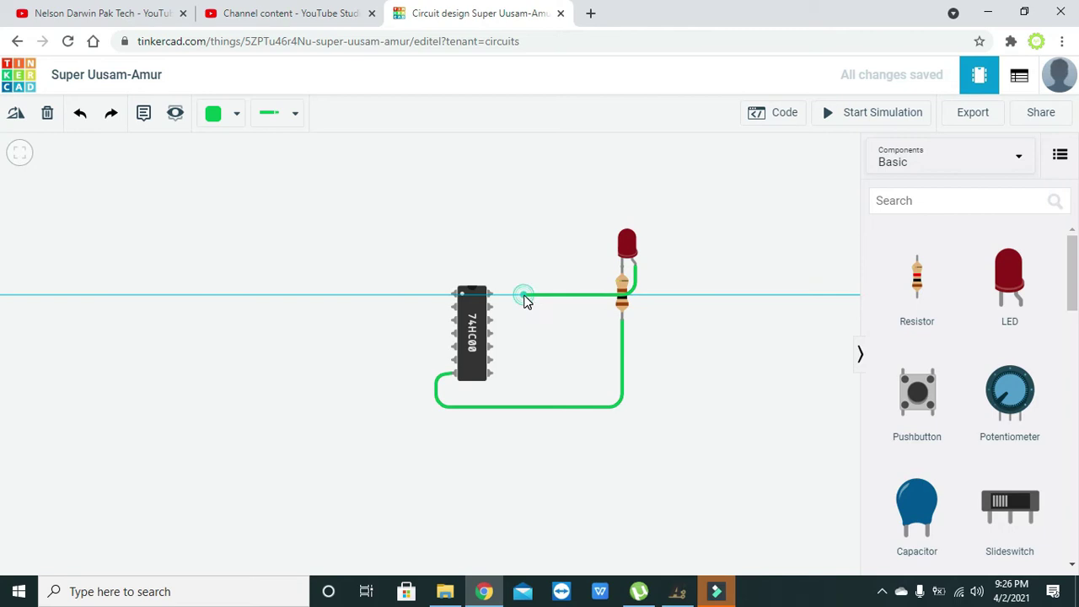
left_click(527, 243)
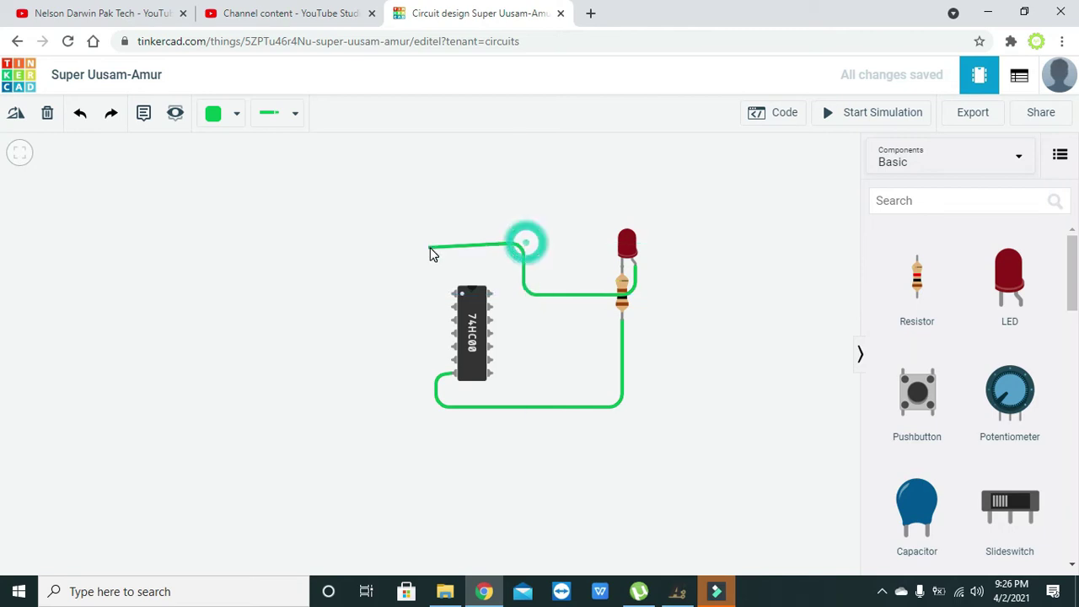
left_click(414, 242)
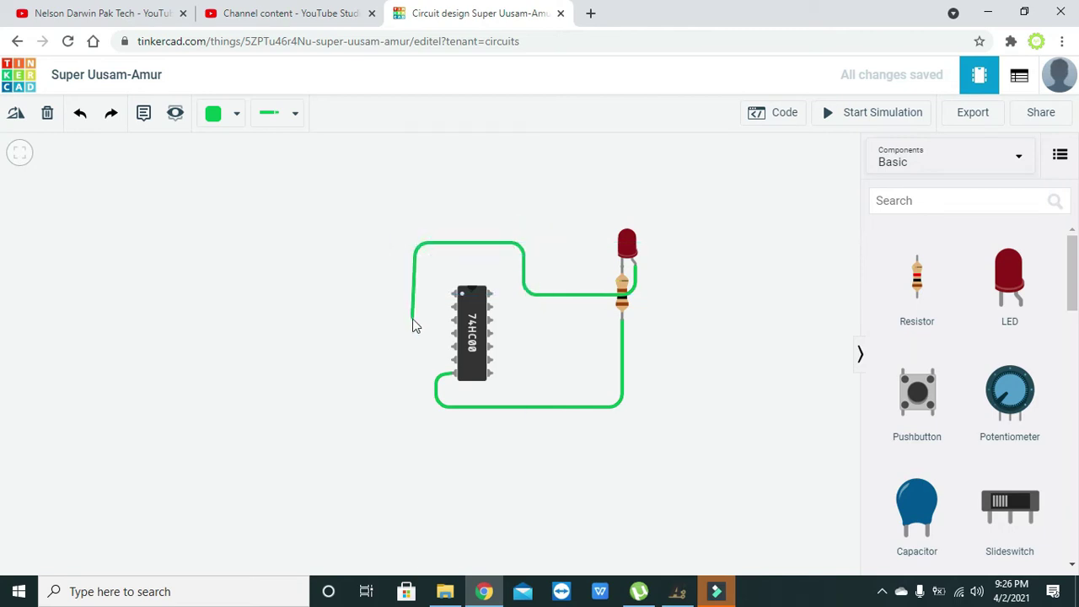
left_click(415, 321)
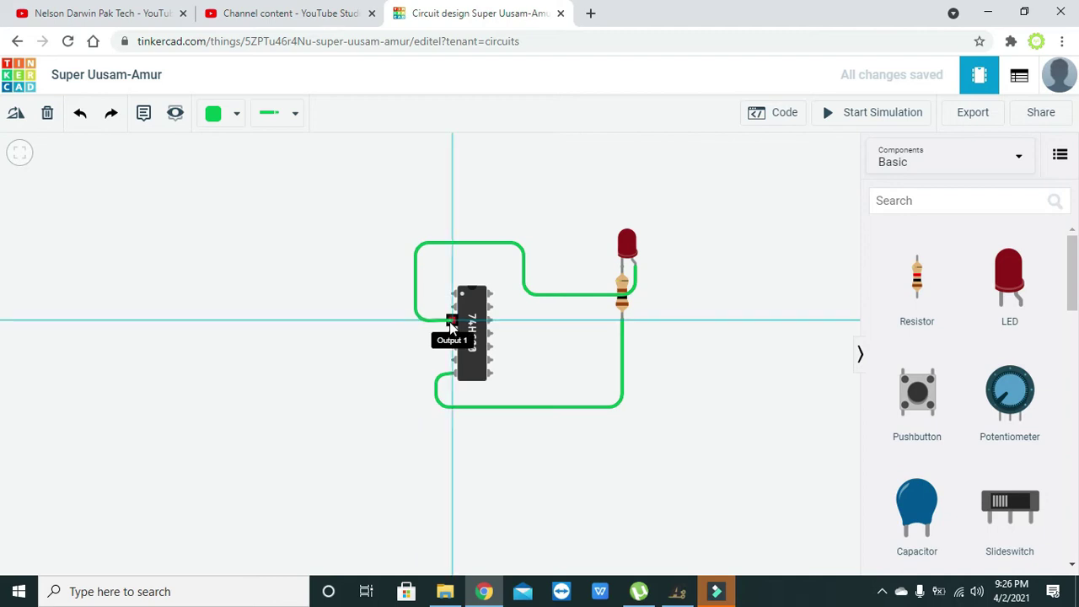
left_click(451, 327)
left_click(426, 289)
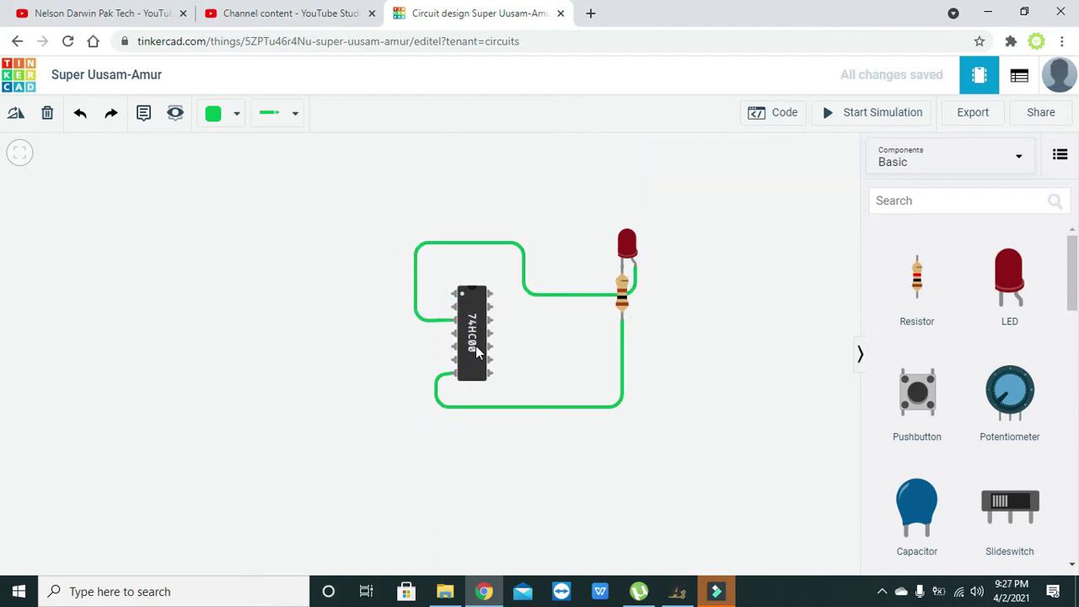
Step: Adjust the wire's end so it sits properly on the Output 1 pin
left_click(571, 348)
left_click(420, 325)
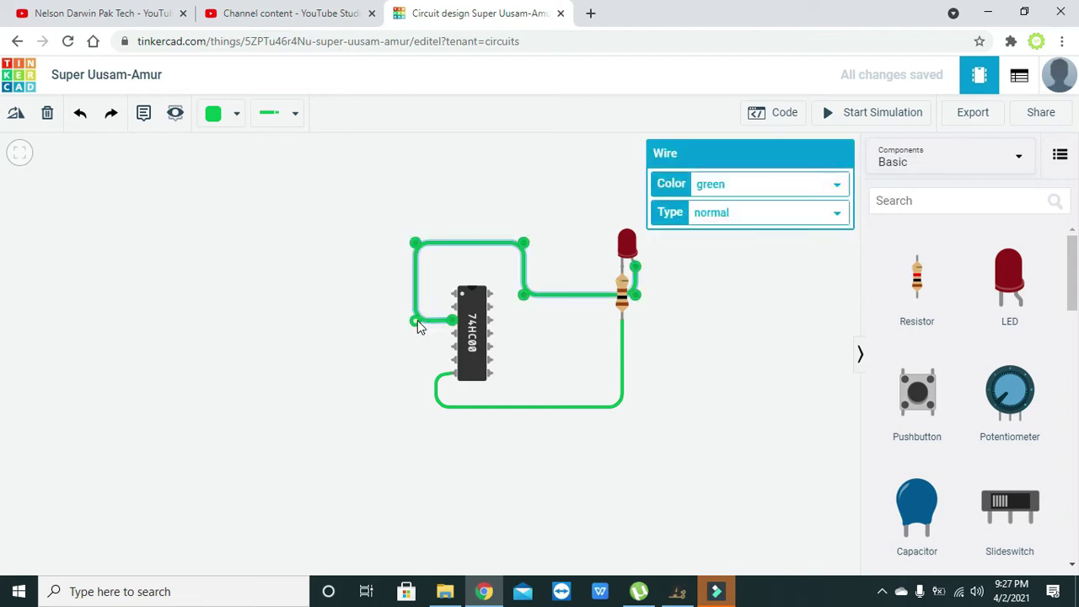
mouse_move(419, 325)
left_mouse_down()
mouse_move(414, 315)
mouse_move(424, 328)
left_mouse_up()
left_click(427, 330)
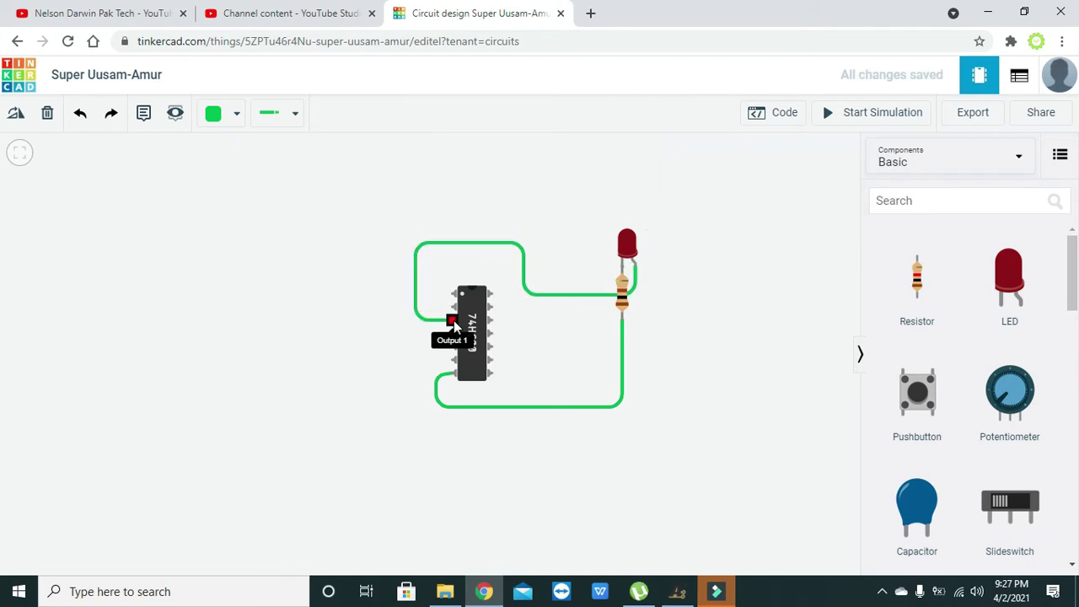
left_click(535, 331)
Step: Search 'bat' and place an upright 9V battery to the left of the circuit
left_click_drag(563, 200, 498, 243)
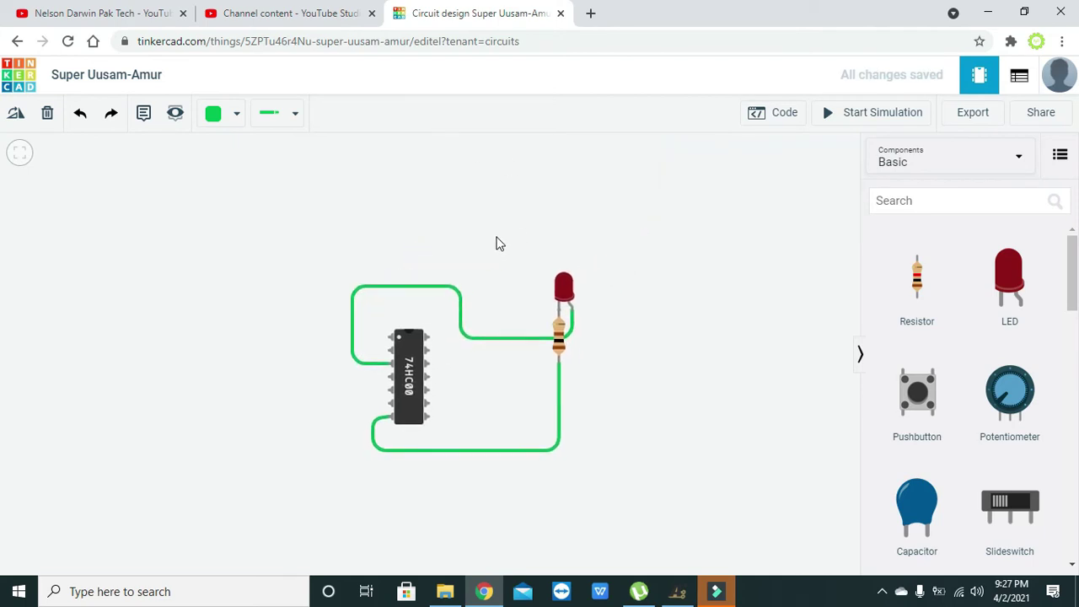
left_click(899, 200)
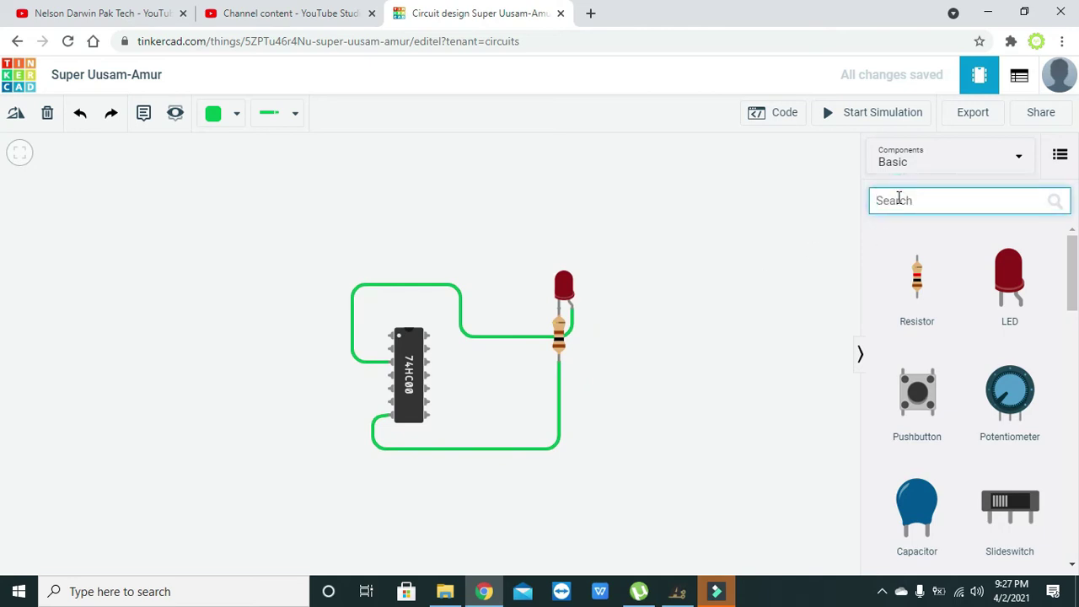
type("battery")
key("Return")
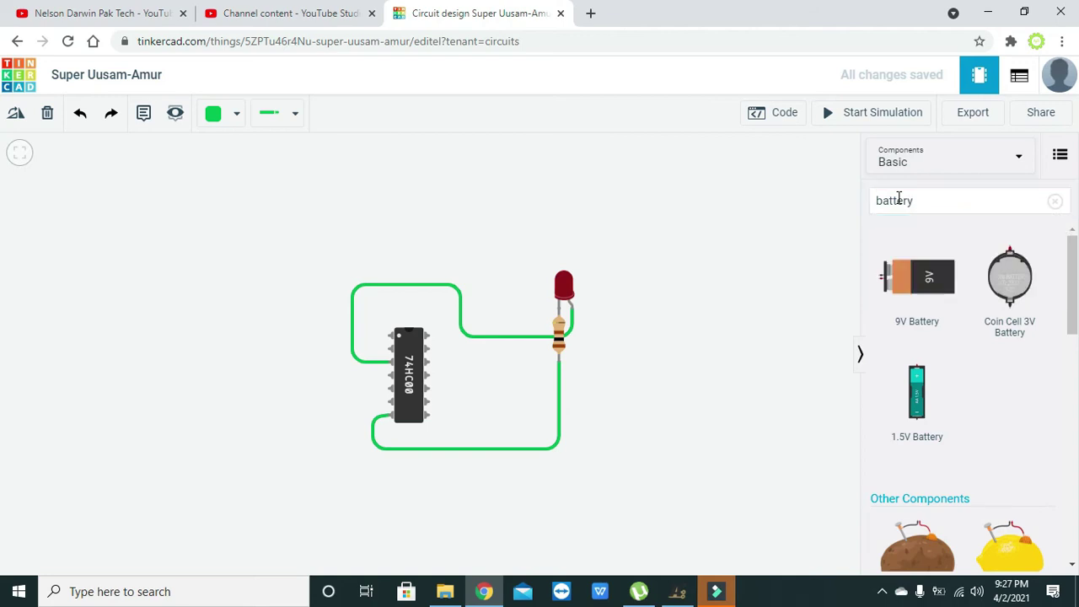
left_click_drag(925, 274, 7, 366)
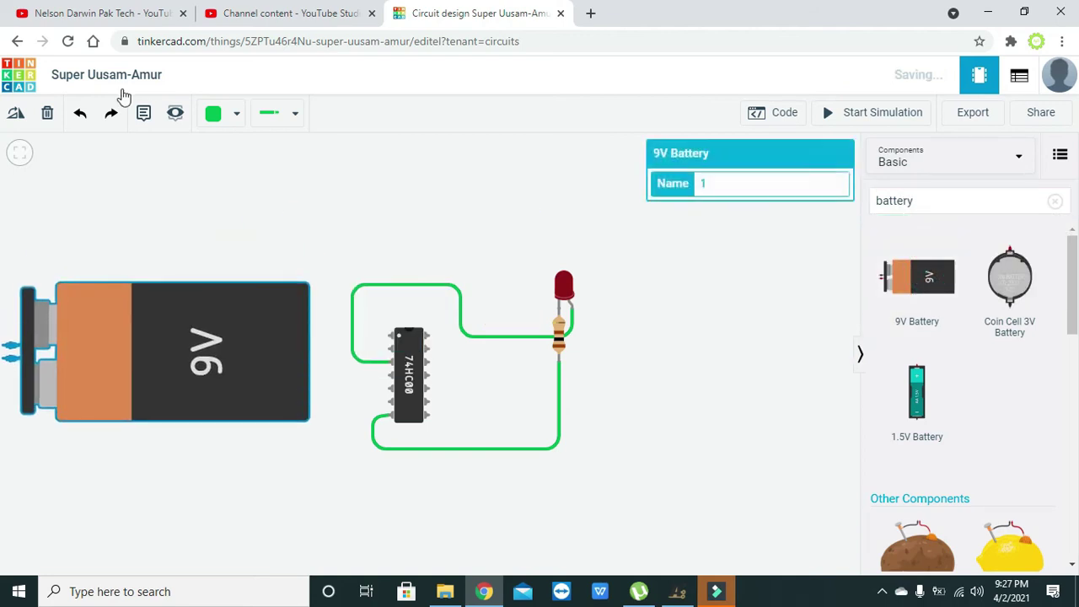
left_click(19, 118)
left_click(18, 118)
left_click(19, 118)
left_click_drag(47, 460, 111, 308)
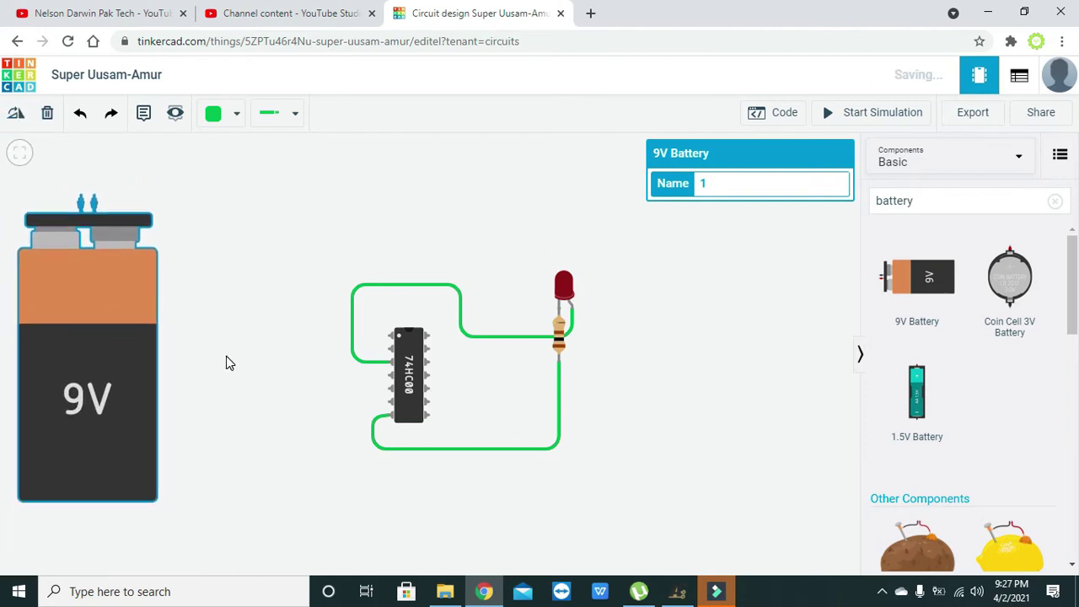
left_click(226, 356)
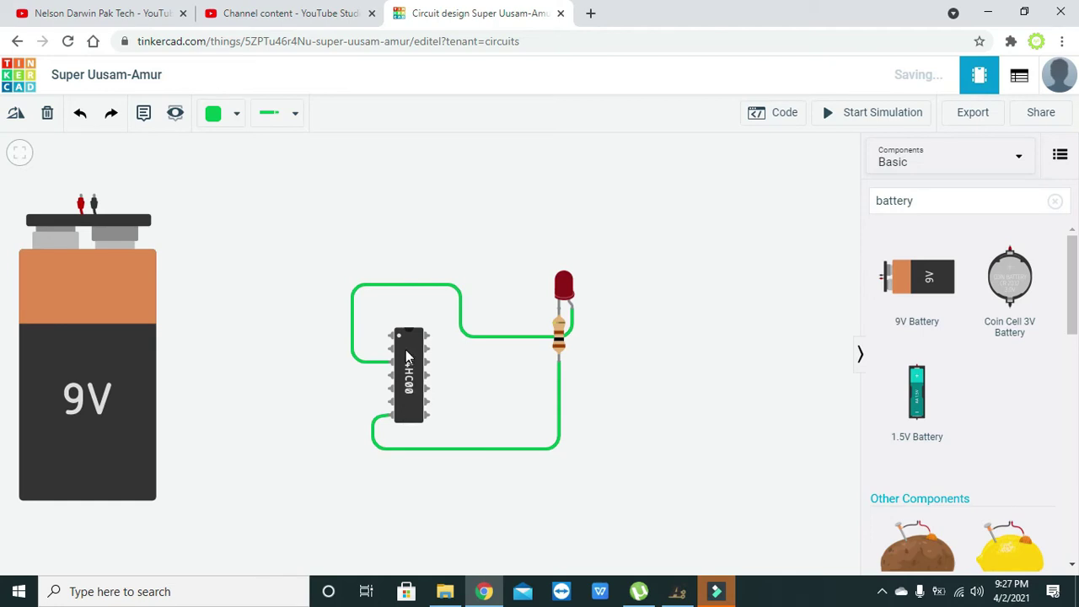
Step: Search 'lm7805' and position the 5V regulator above the 9V battery
left_click(936, 206)
key("BackSpace")
key("BackSpace")
key("BackSpace")
key("BackSpace")
key("BackSpace")
key("BackSpace")
key("BackSpace")
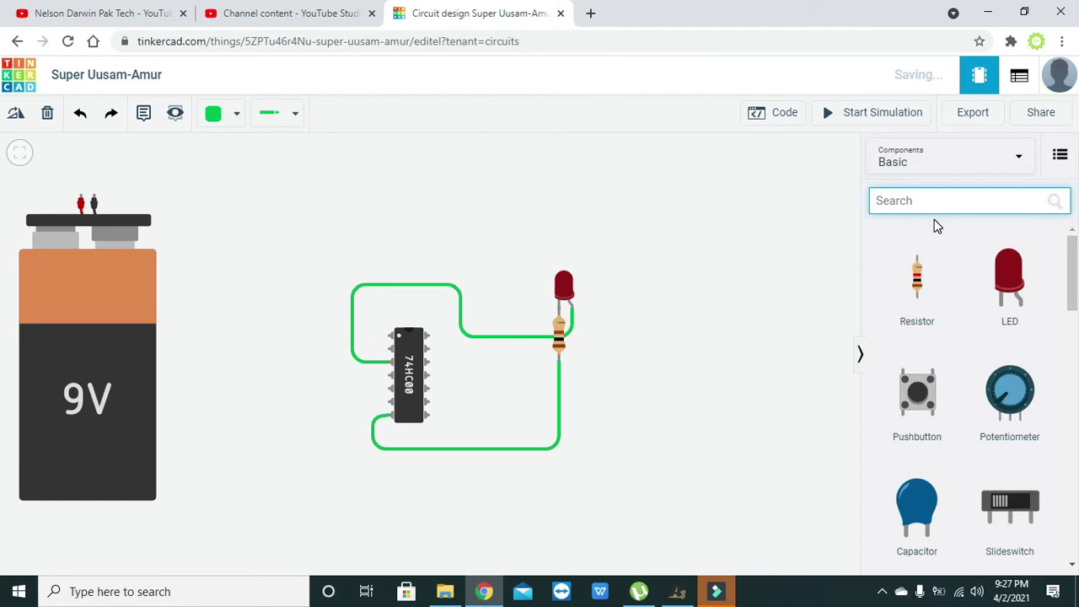
type("lm7")
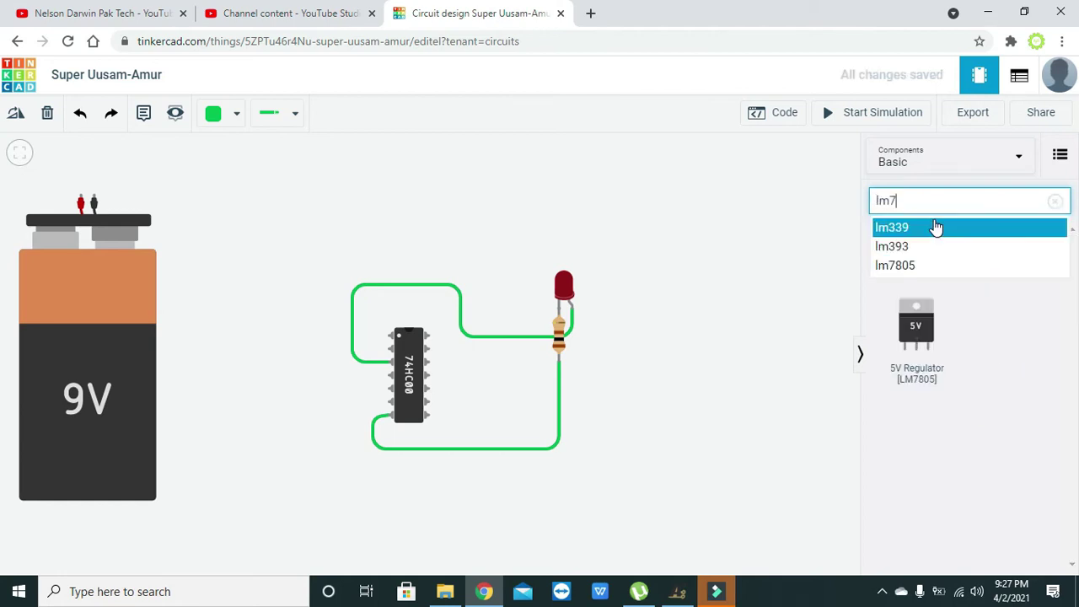
type("805")
left_click(824, 269)
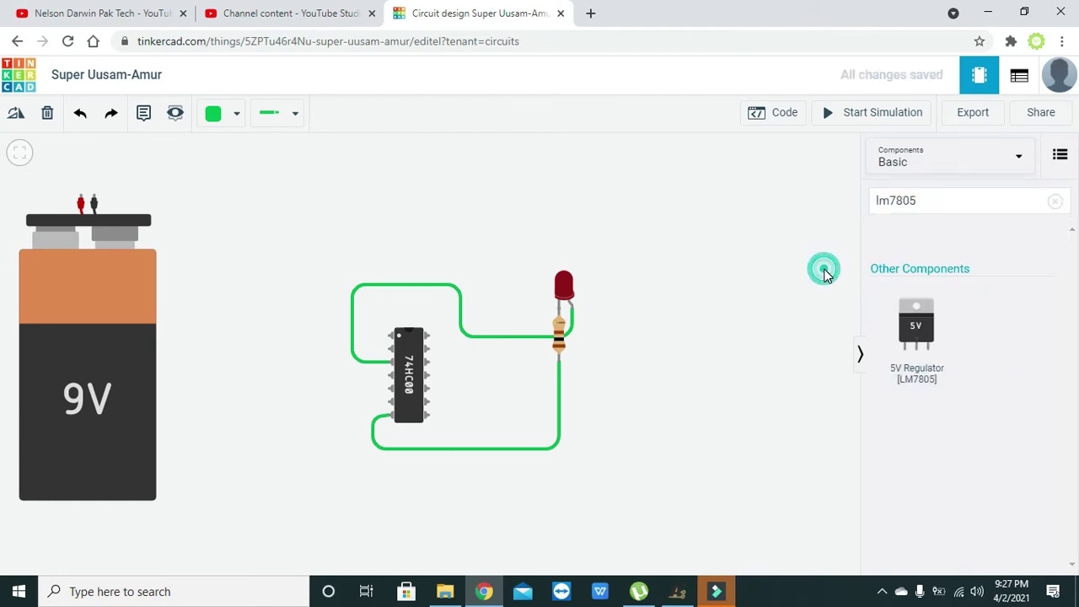
left_click_drag(908, 321, 297, 204)
left_click_drag(120, 293, 133, 324)
left_click_drag(304, 194, 284, 193)
left_click(338, 205)
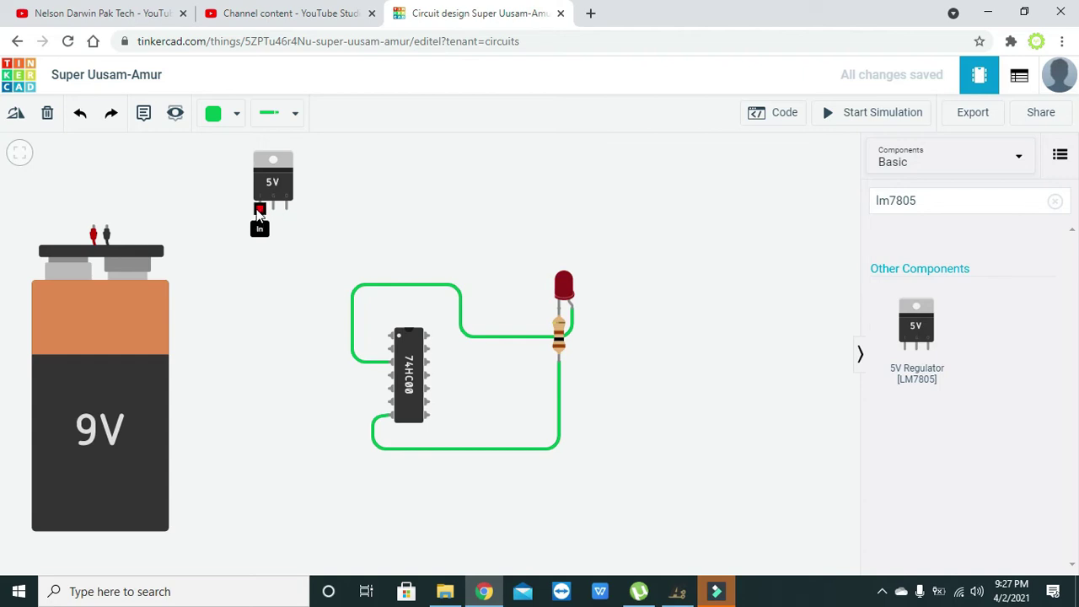
left_click(260, 213)
Step: Connect regulator In to battery positive and regulator Ground to the 74HC00 ground pin
left_click(92, 209)
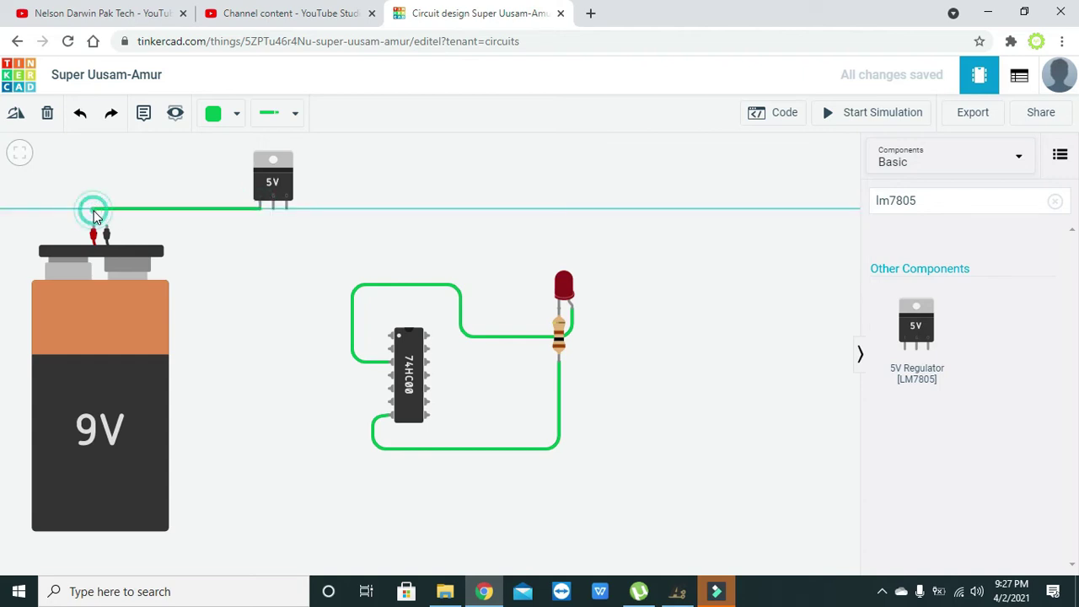
left_click(93, 226)
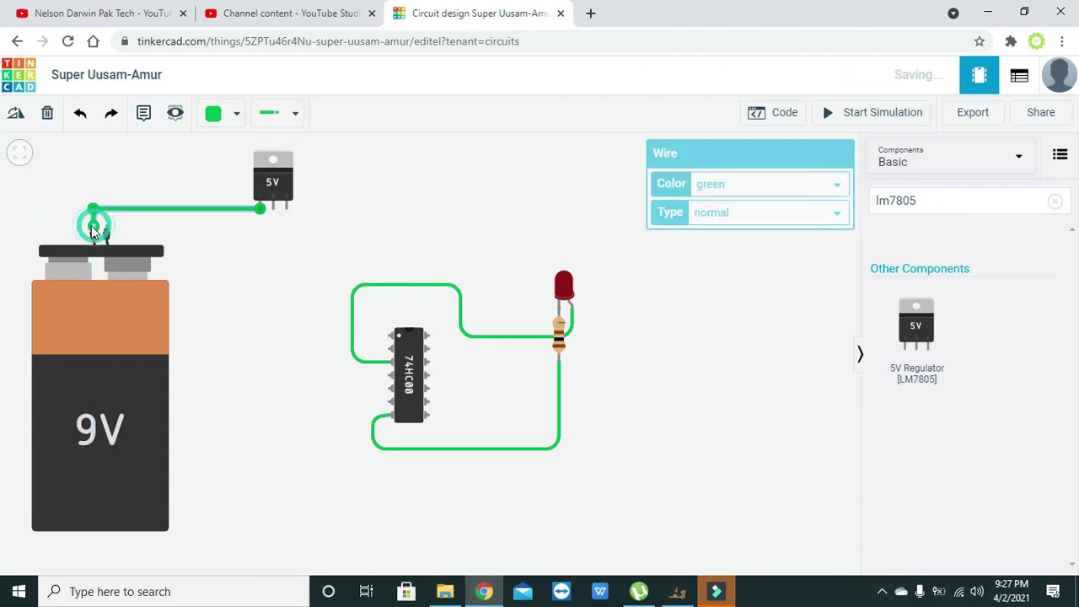
left_click(274, 211)
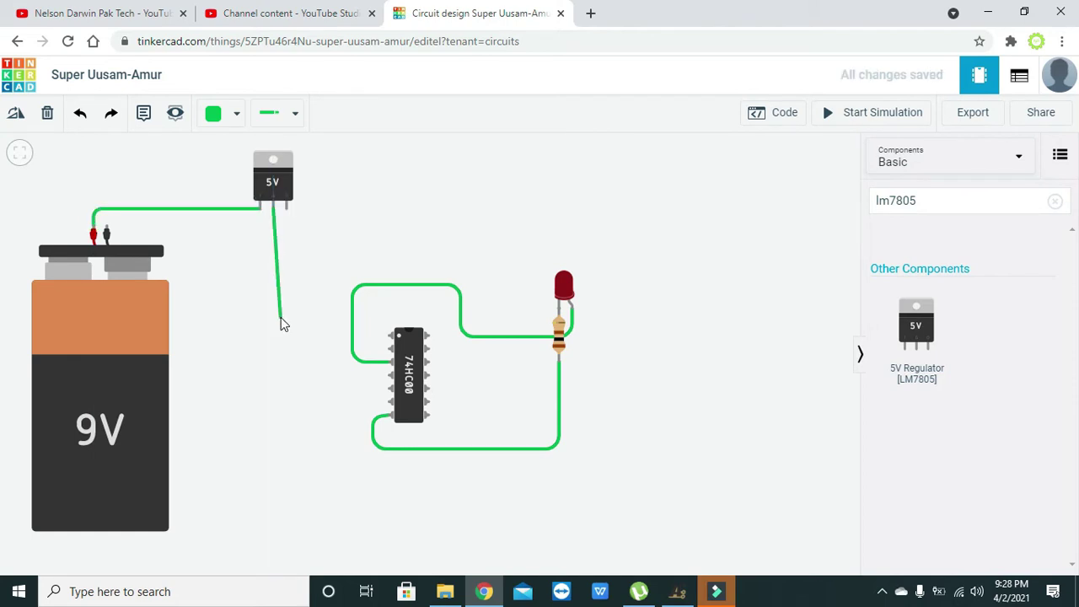
left_click(273, 414)
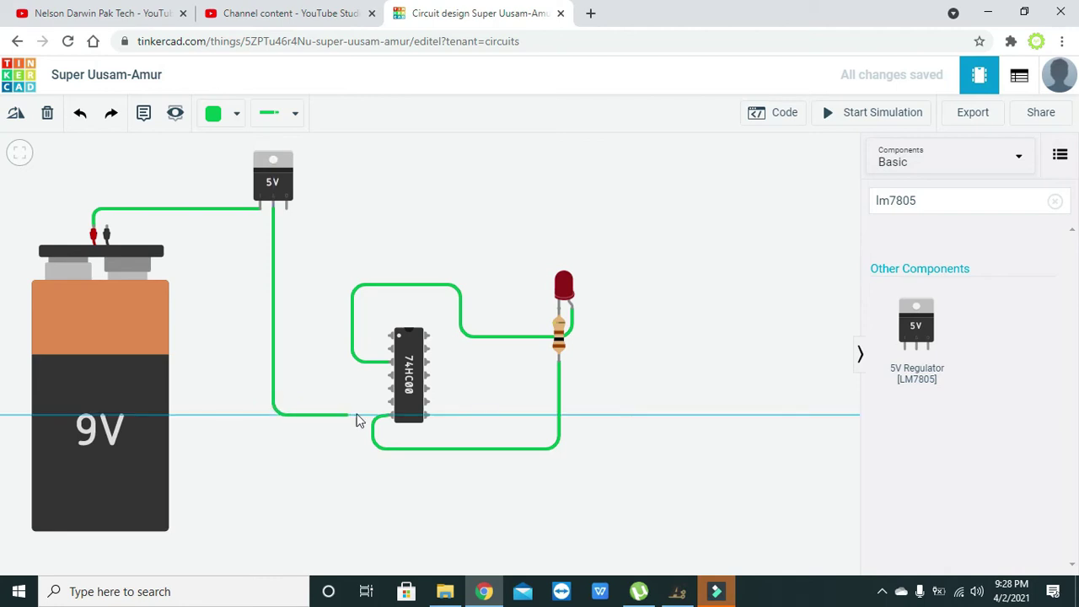
left_click(390, 414)
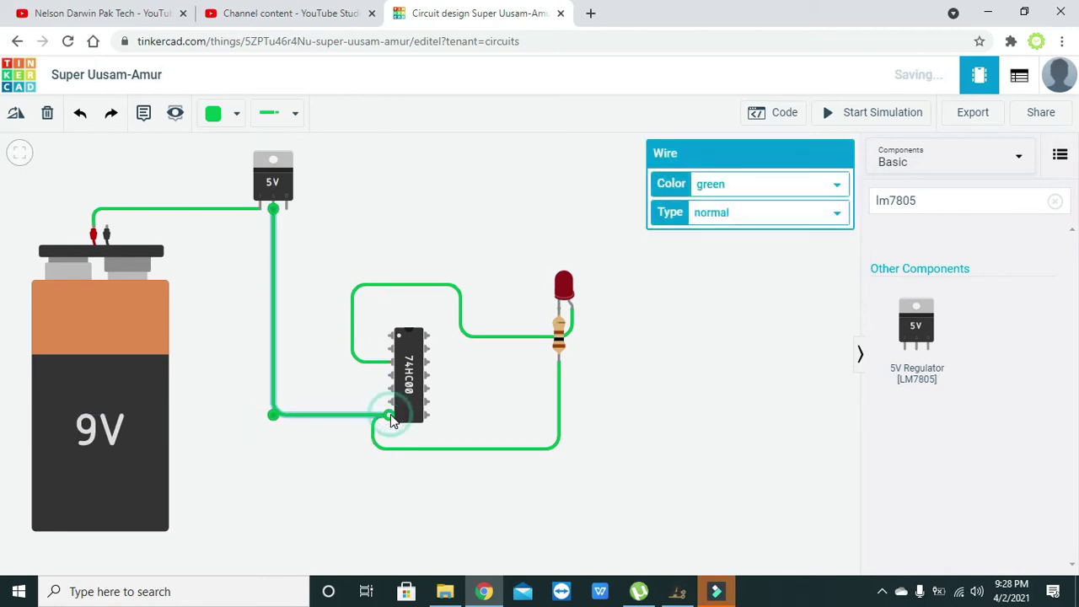
left_click(335, 384)
Step: Wire the regulator Out pin to the 74HC00's top-right VCC pin with squared bends
left_click(287, 211)
left_click(286, 252)
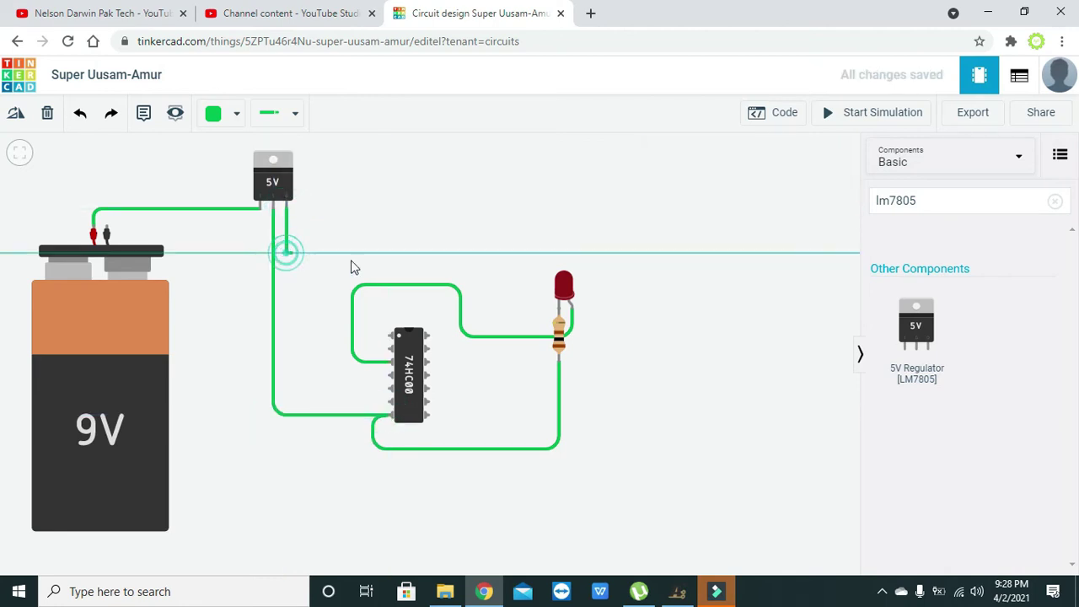
left_click(432, 252)
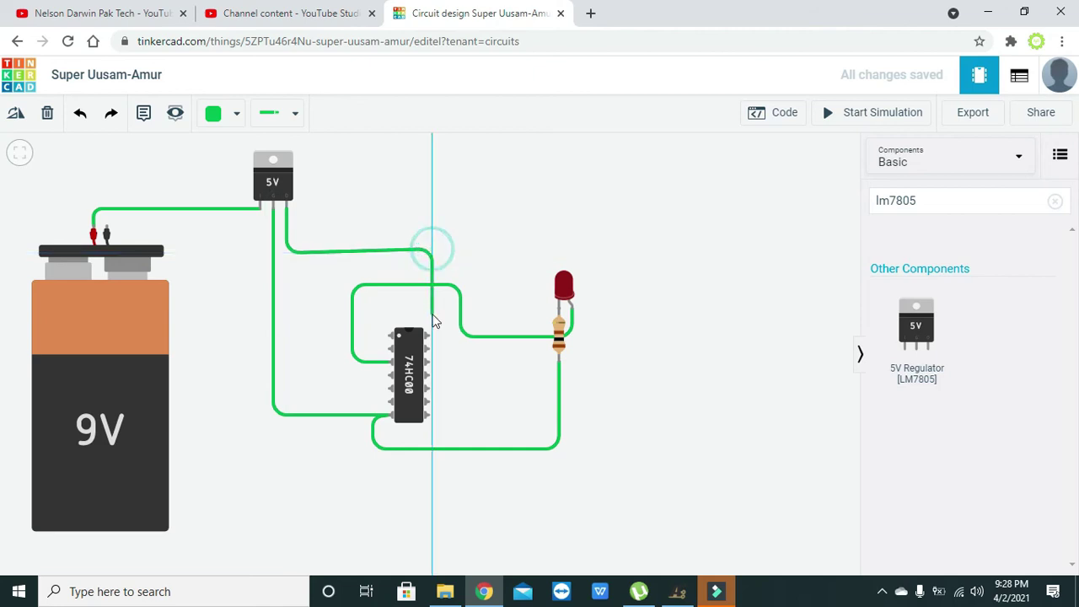
left_click(430, 335)
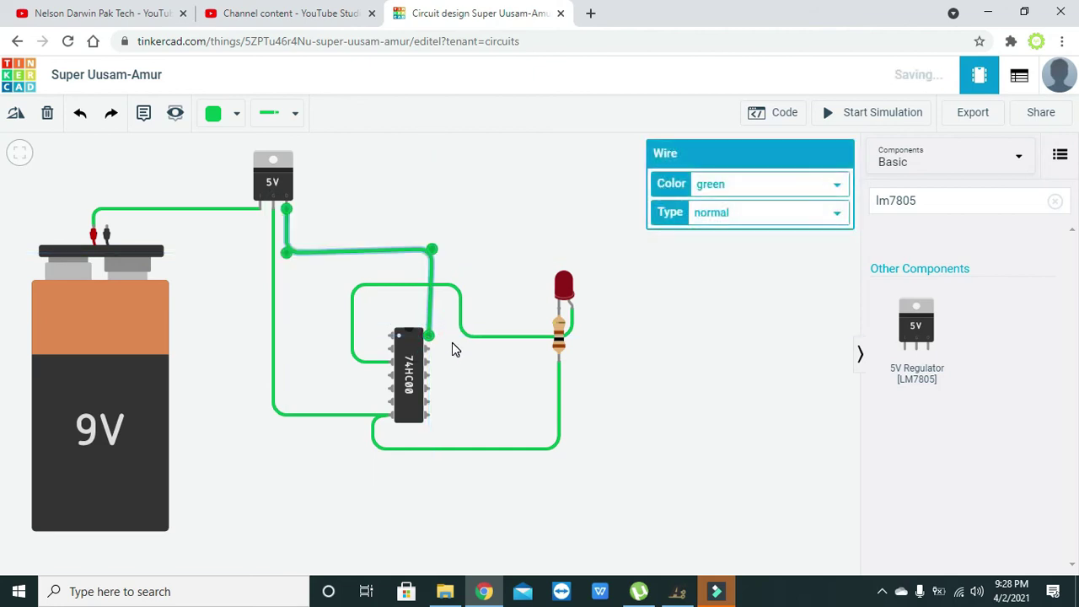
left_click_drag(431, 255, 432, 253)
left_click(489, 235)
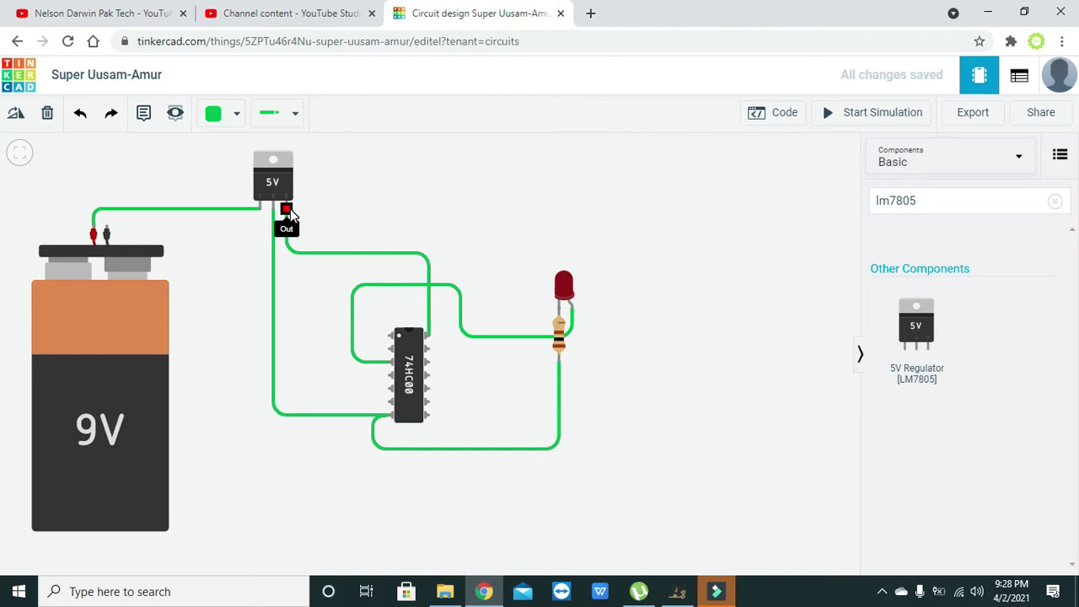
Step: Connect the battery's Negative terminal to the regulator's Ground pin
left_click(108, 232)
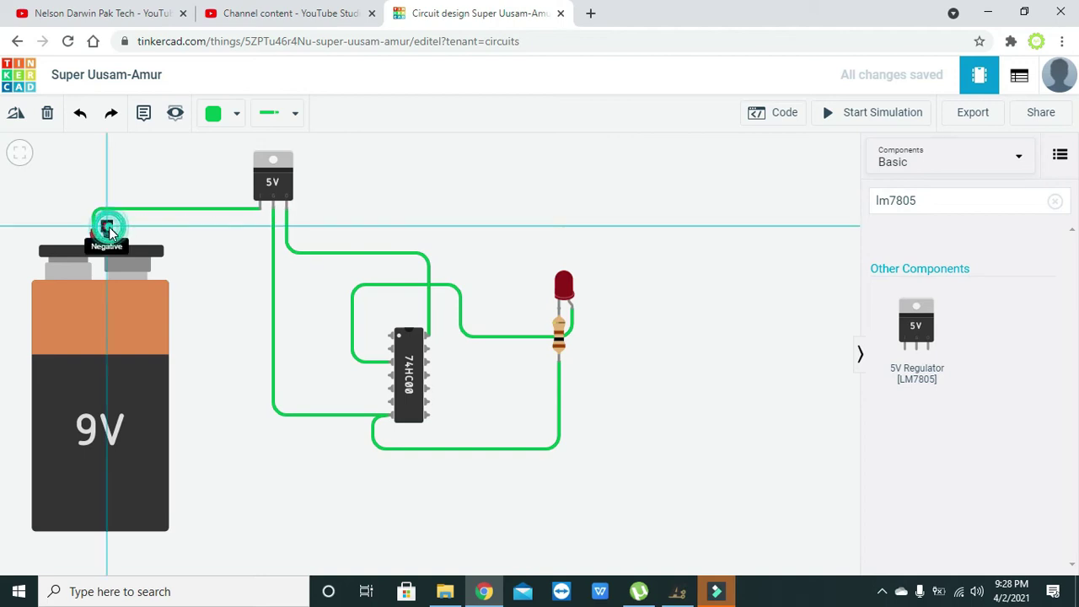
left_click(273, 211)
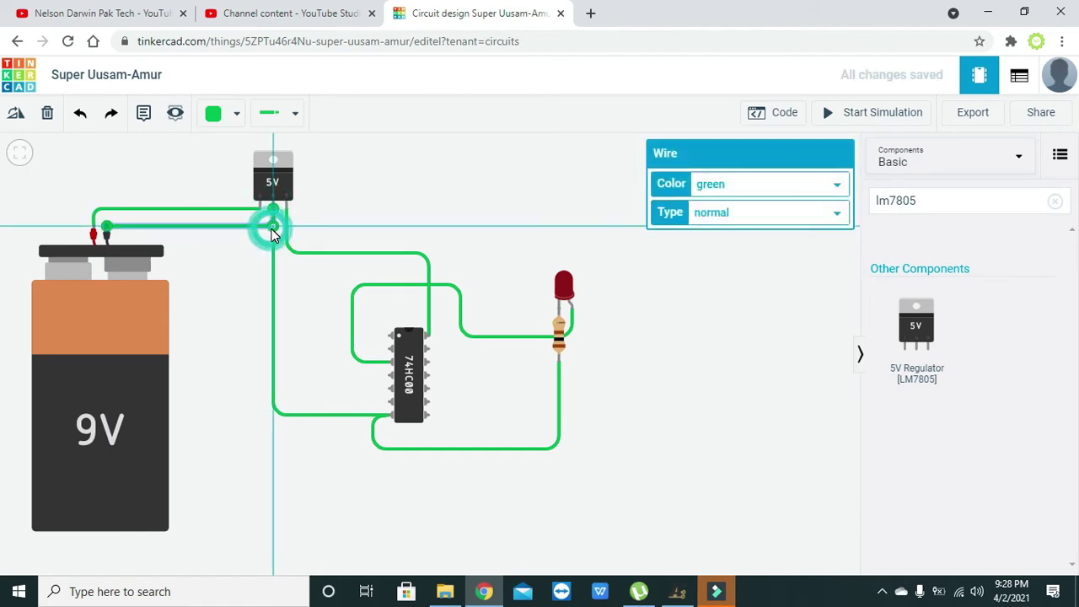
left_click(252, 276)
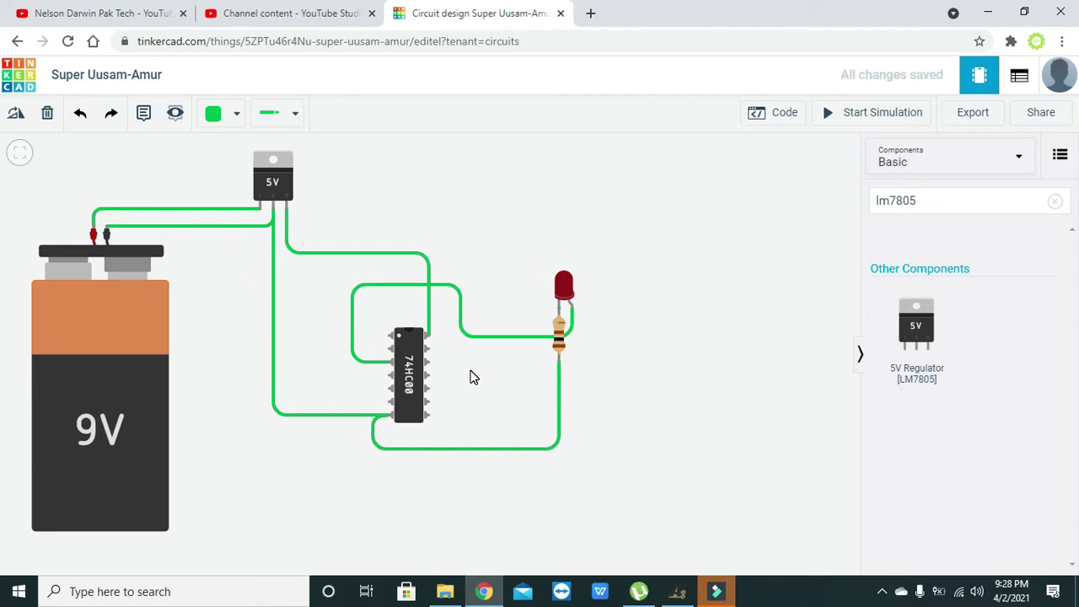
Step: Search 'dip' and place the first DIP switch left of the 74HC00 chip
left_click(925, 206)
key("BackSpace")
key("BackSpace")
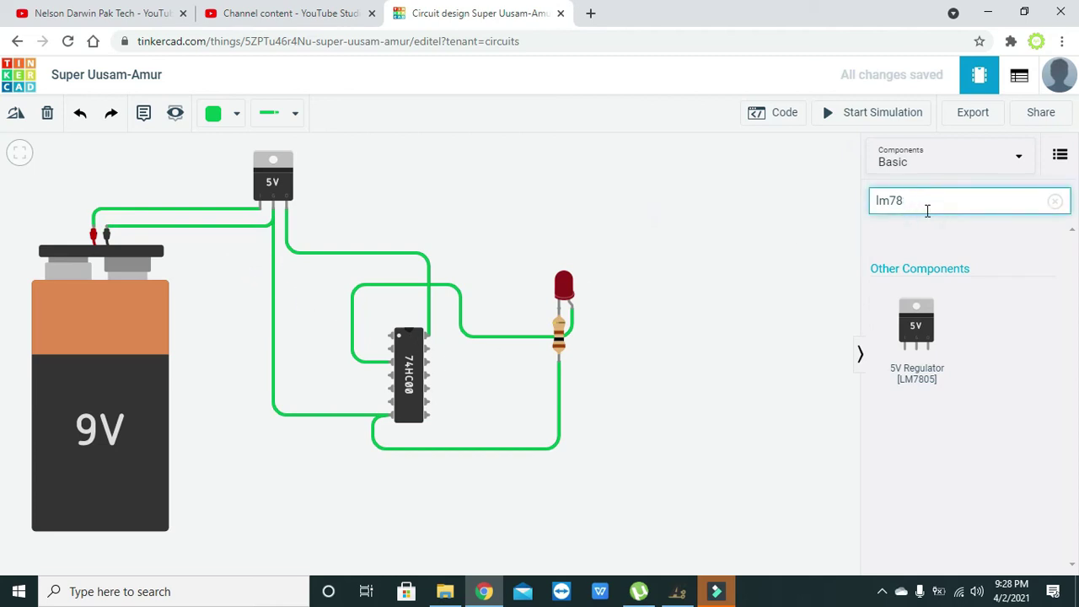
key("BackSpace")
key("BackSpace")
key("BackSpace")
key("BackSpace")
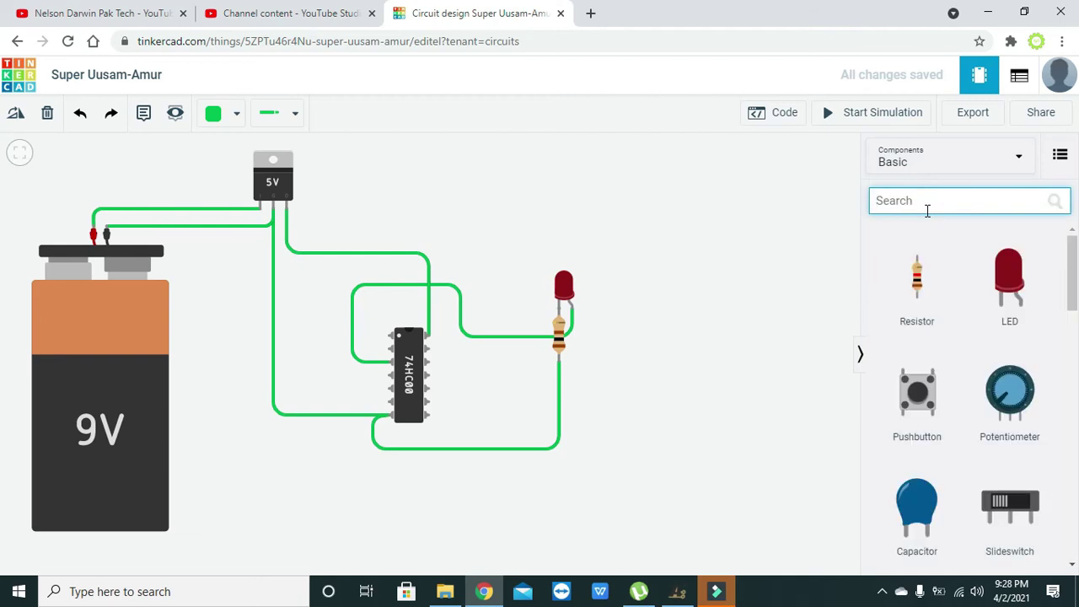
type("ip")
key("BackSpace")
type("ip")
key("BackSpace")
key("BackSpace")
type("dip")
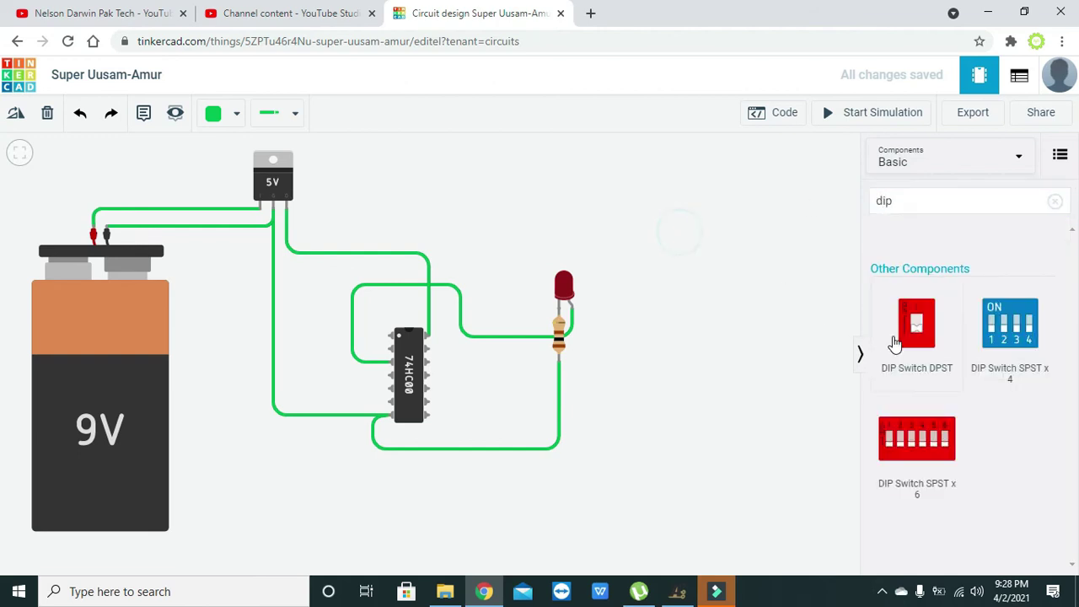
left_click_drag(906, 344, 242, 339)
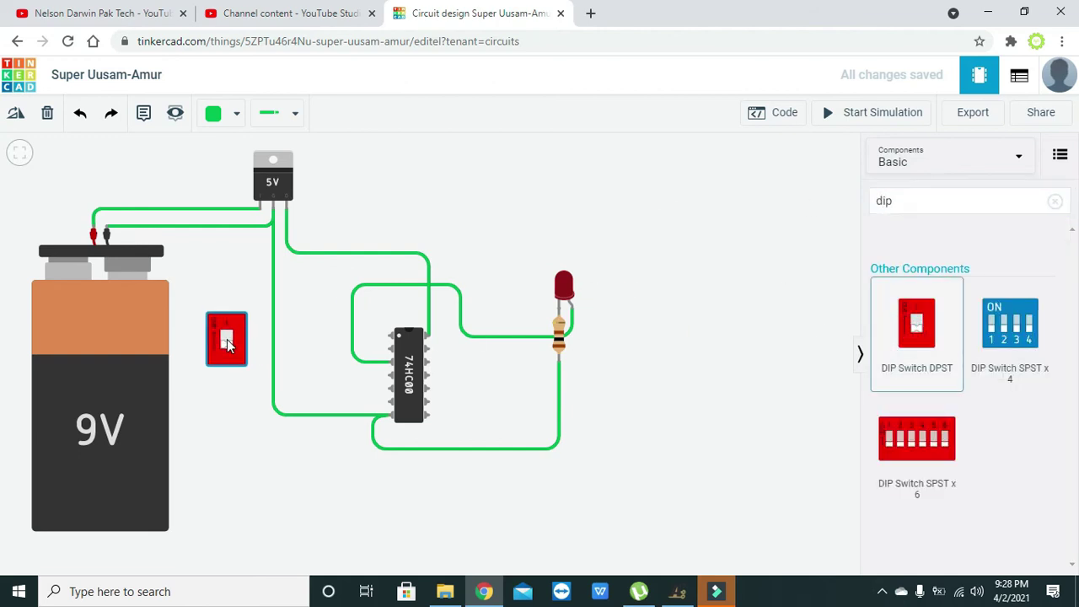
Step: Add a second DIP switch beside the first and check their names, 1 and 2
left_click_drag(925, 337, 309, 345)
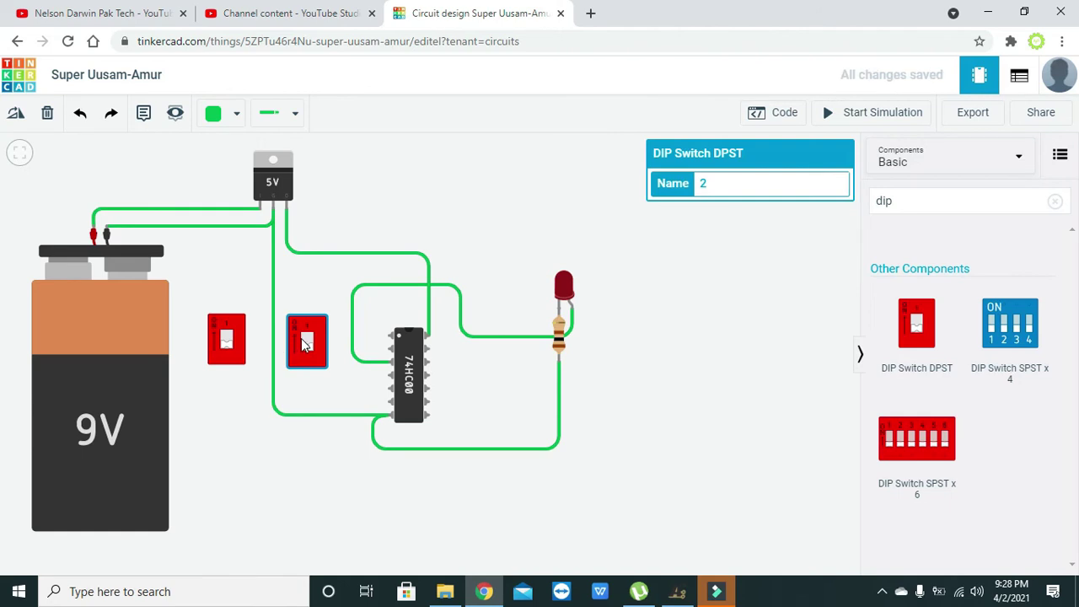
left_click_drag(306, 346, 231, 330)
left_click(237, 337)
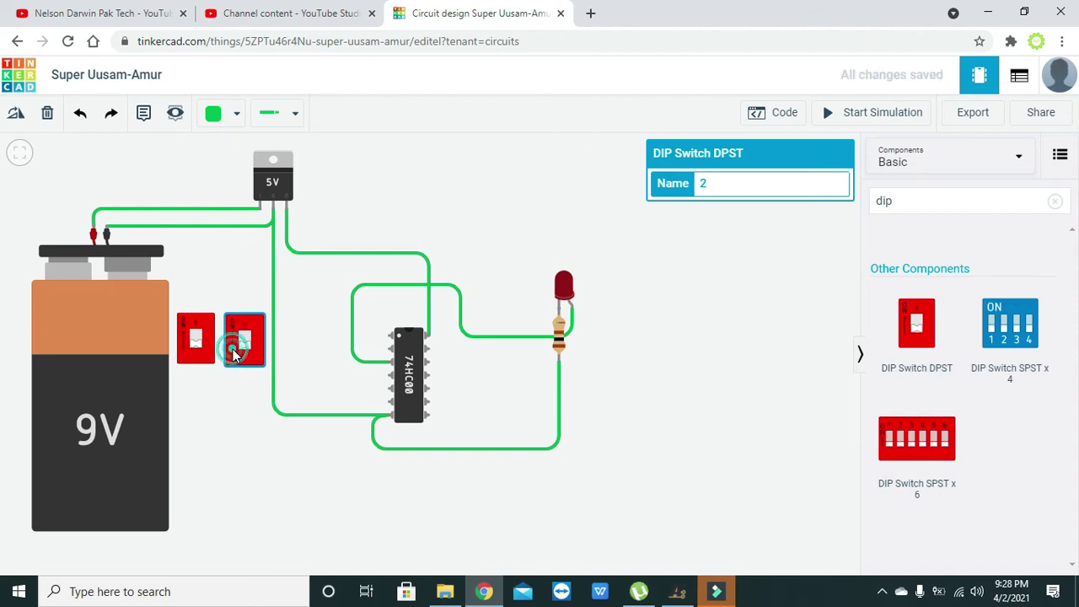
left_click(230, 388)
left_click(231, 324)
left_click(209, 339)
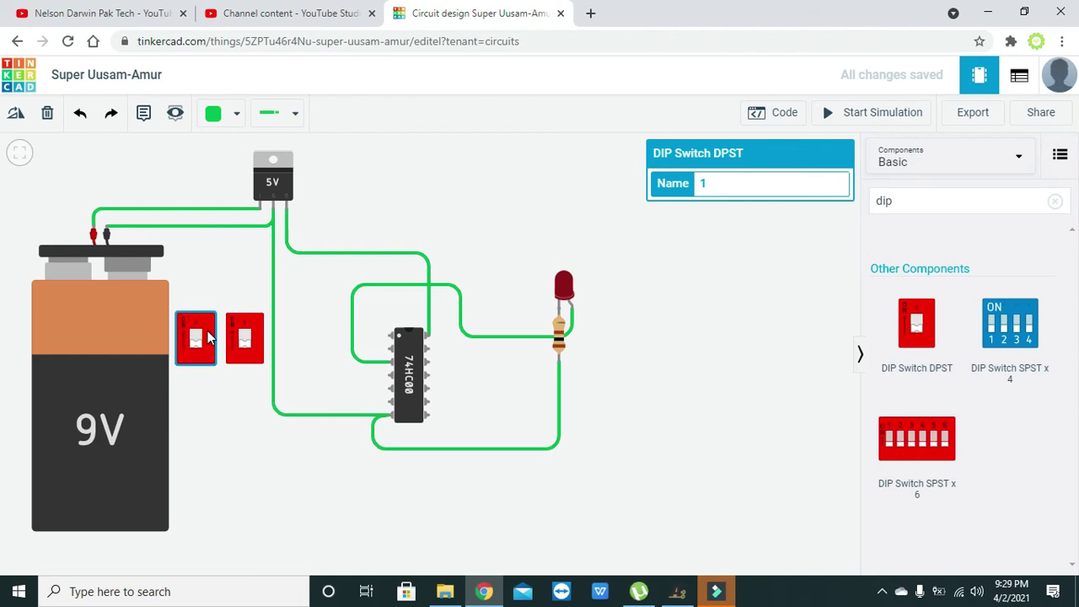
Step: Link the 1B terminals of the two DIP switches with a bent wire
left_click(224, 272)
left_click(189, 322)
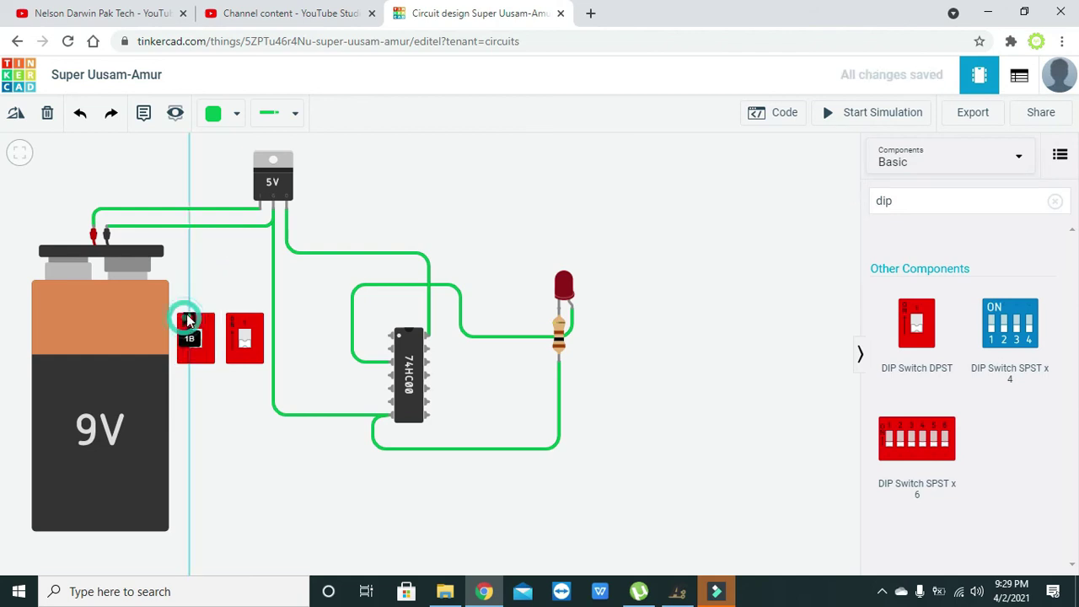
left_click(188, 289)
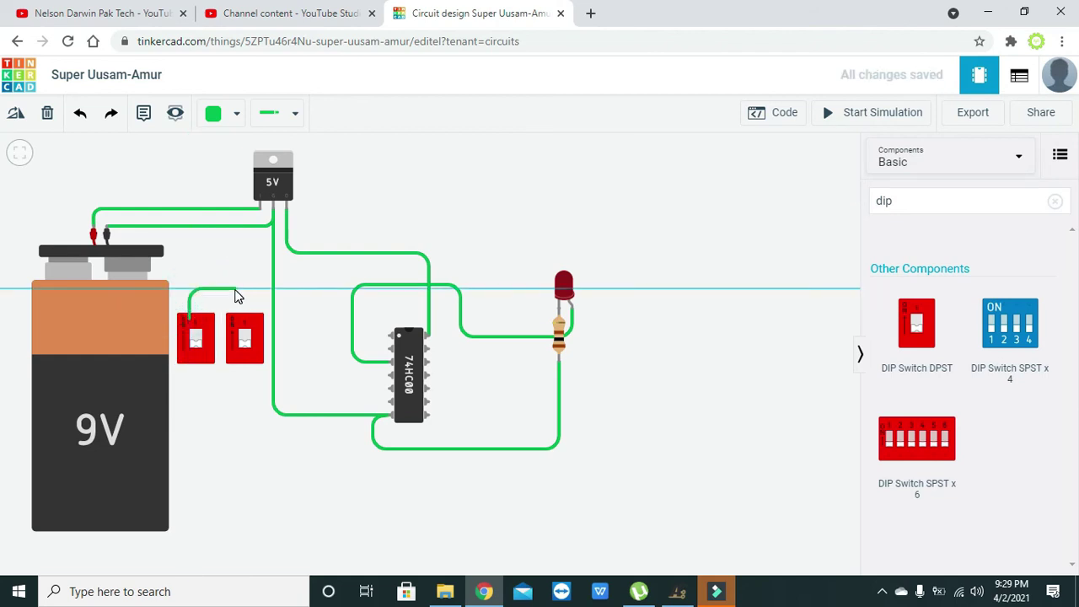
left_click(234, 289)
left_click(238, 322)
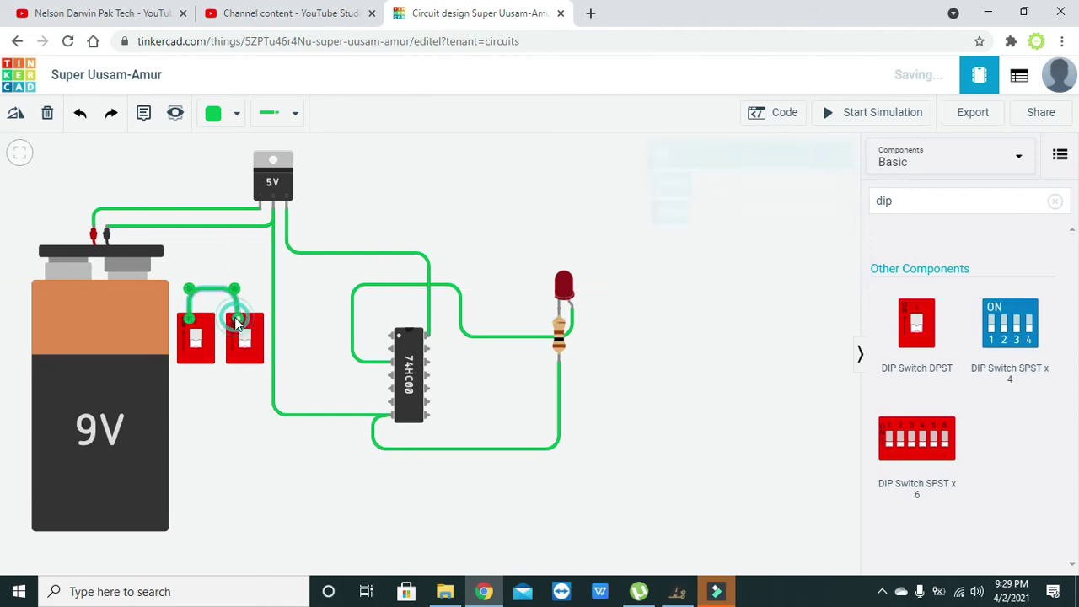
left_click(231, 271)
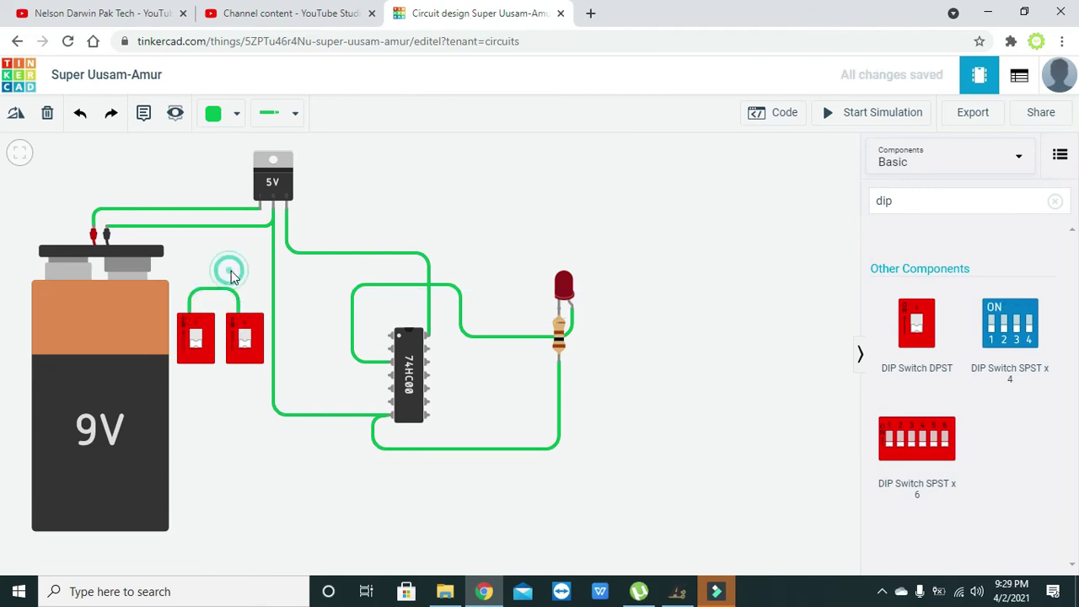
Step: Wire the regulator's 5V output to the right switch's top terminal, aligning bends
left_click(286, 210)
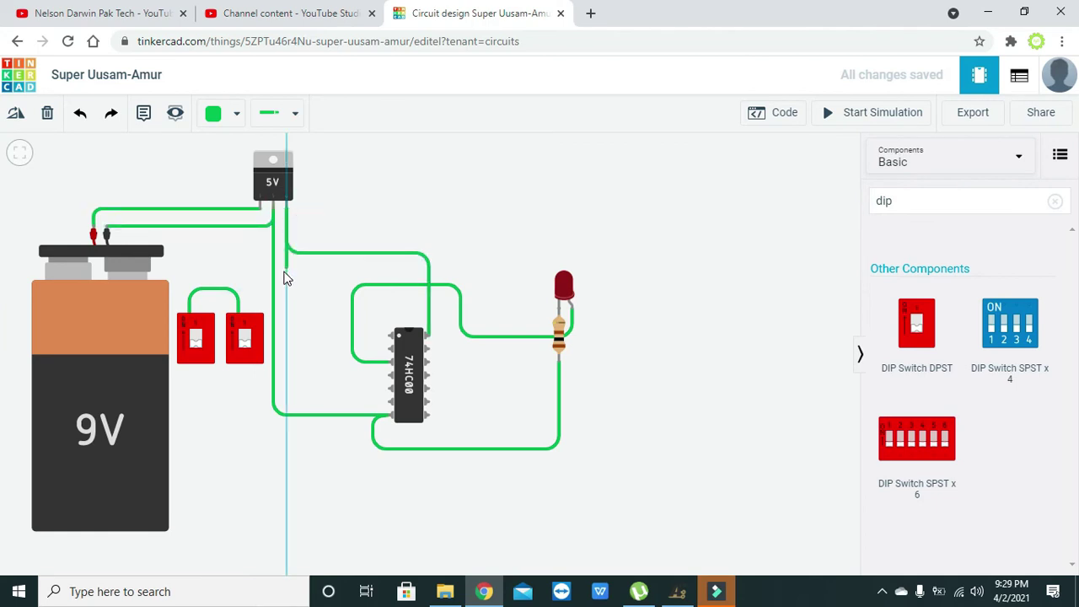
left_click(287, 296)
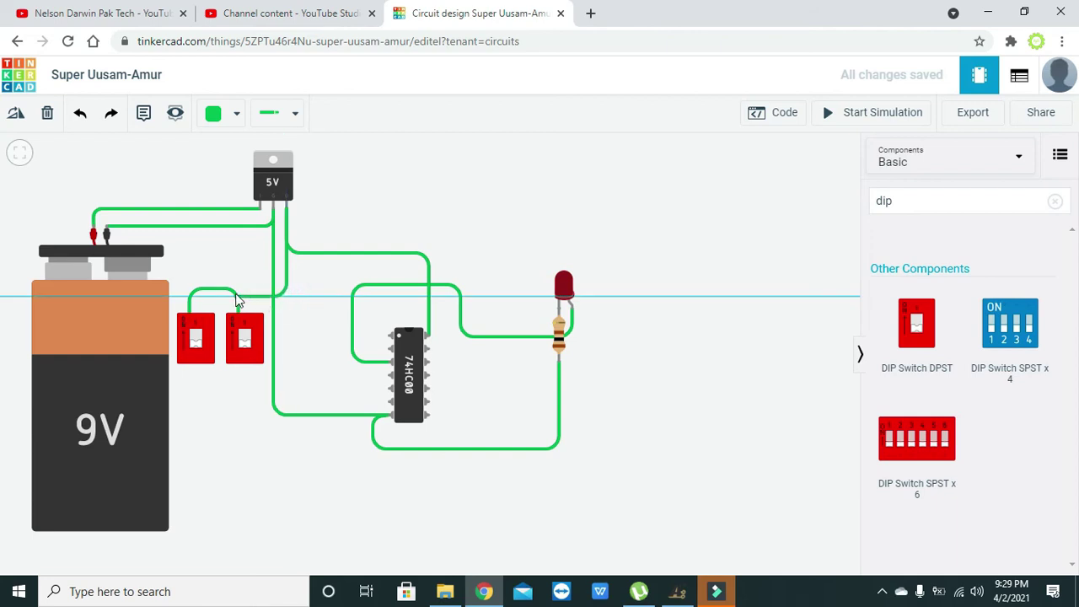
left_click(236, 298)
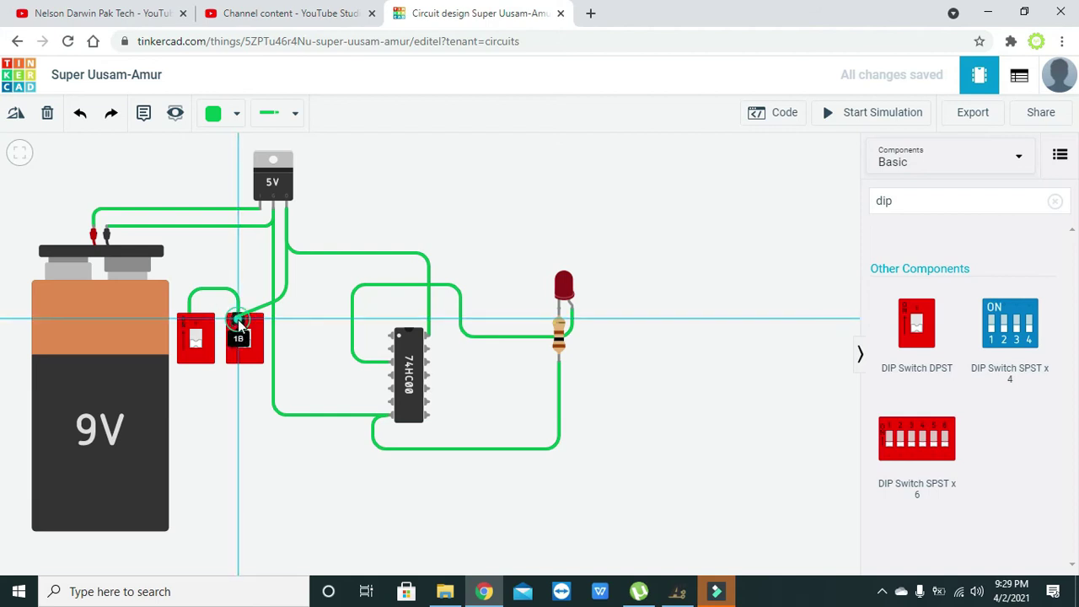
left_click(239, 319)
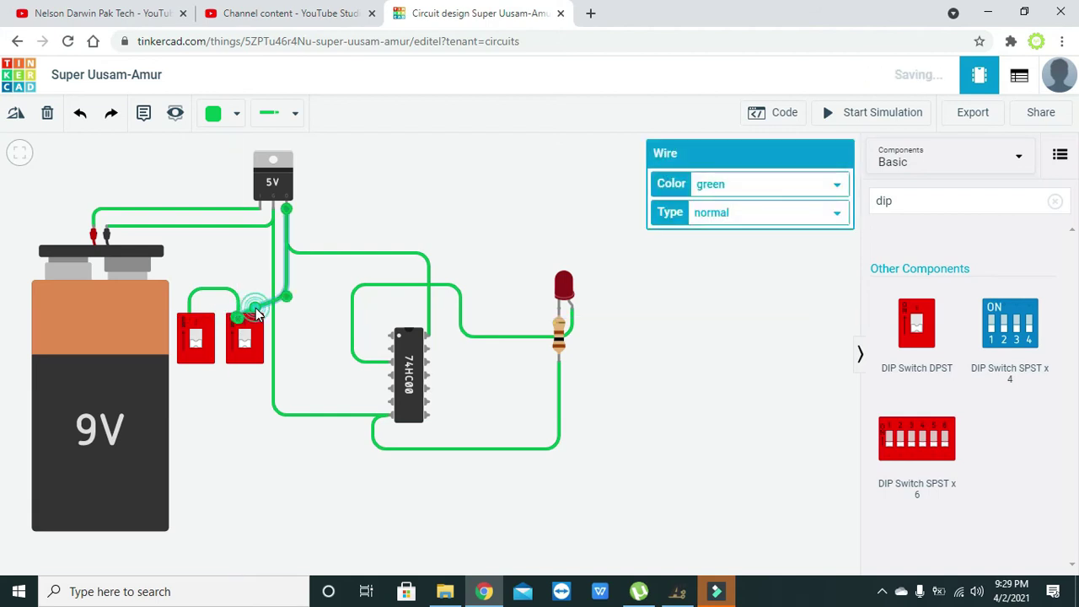
left_click_drag(255, 307, 236, 296)
left_click(295, 331)
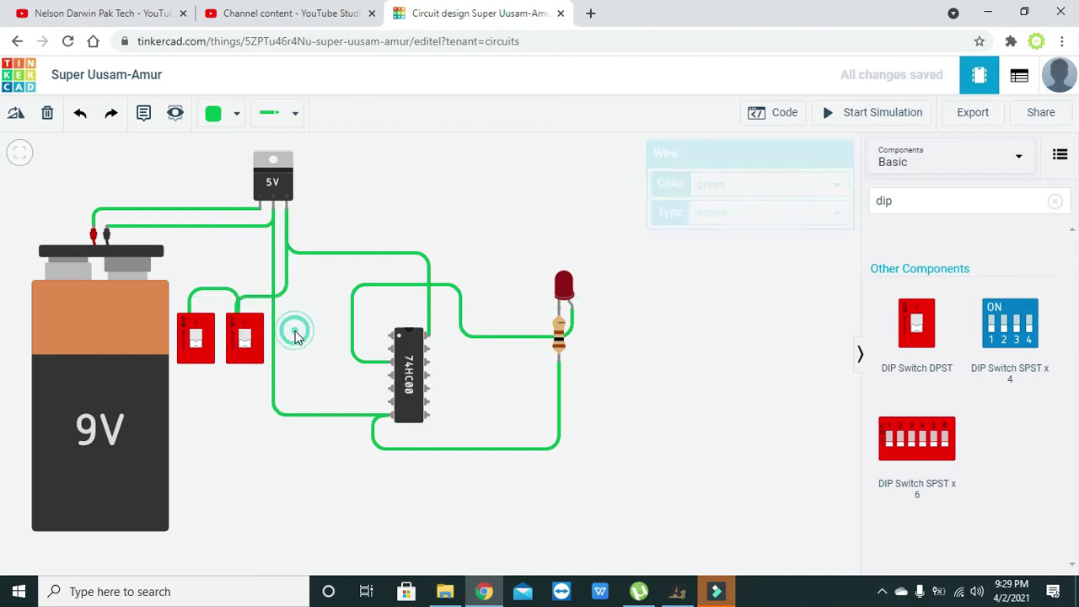
left_click(244, 304)
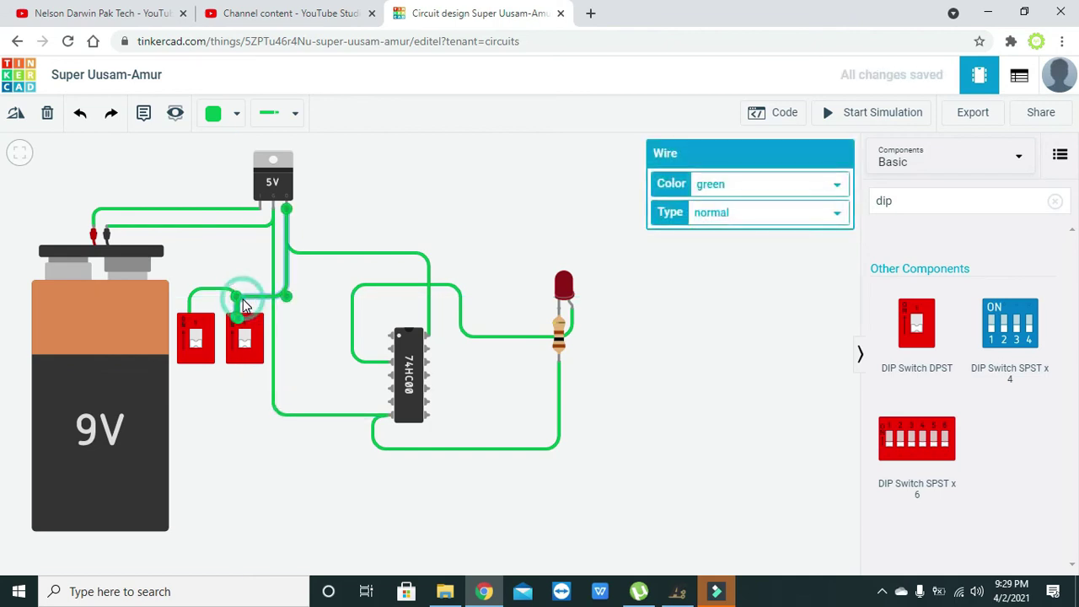
left_click_drag(238, 298, 287, 289)
left_click(296, 305)
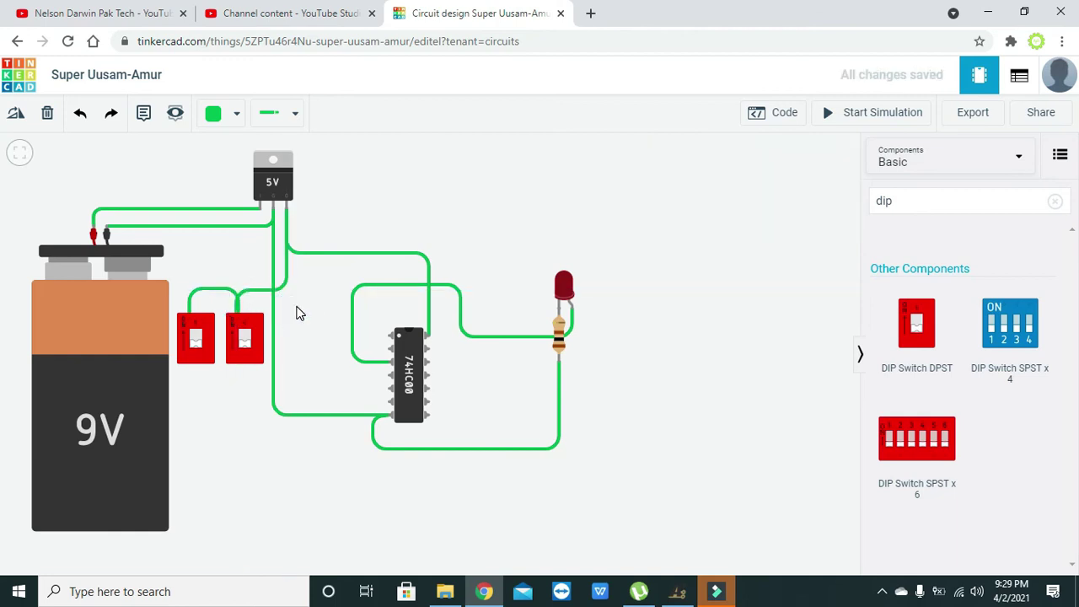
Step: Wire the right DIP switch's bottom terminal to the 74HC00's Input 1B with bends
left_click(237, 361)
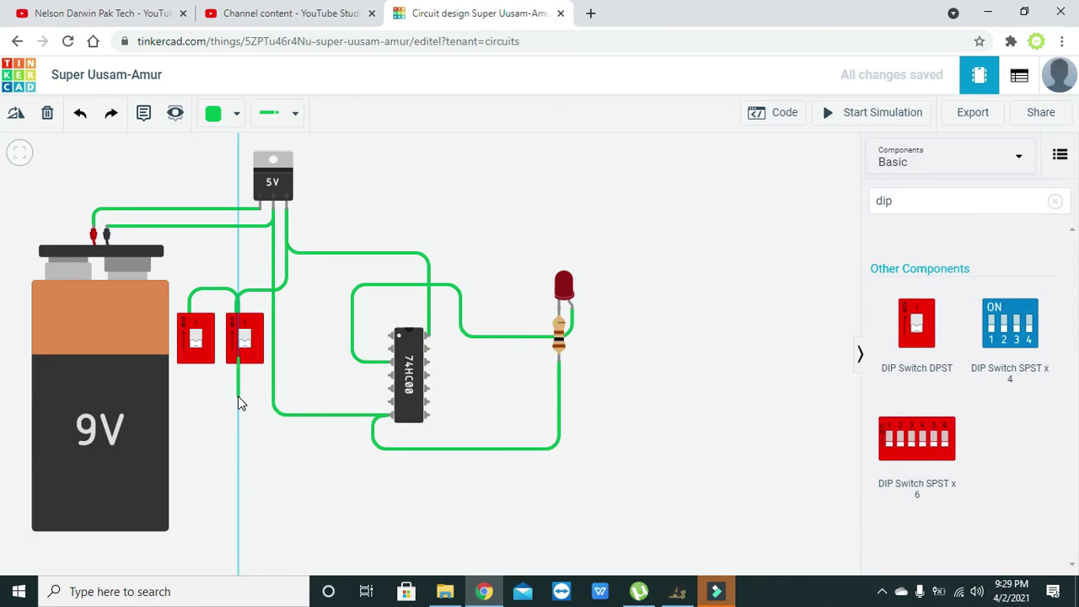
left_click(239, 395)
left_click(342, 395)
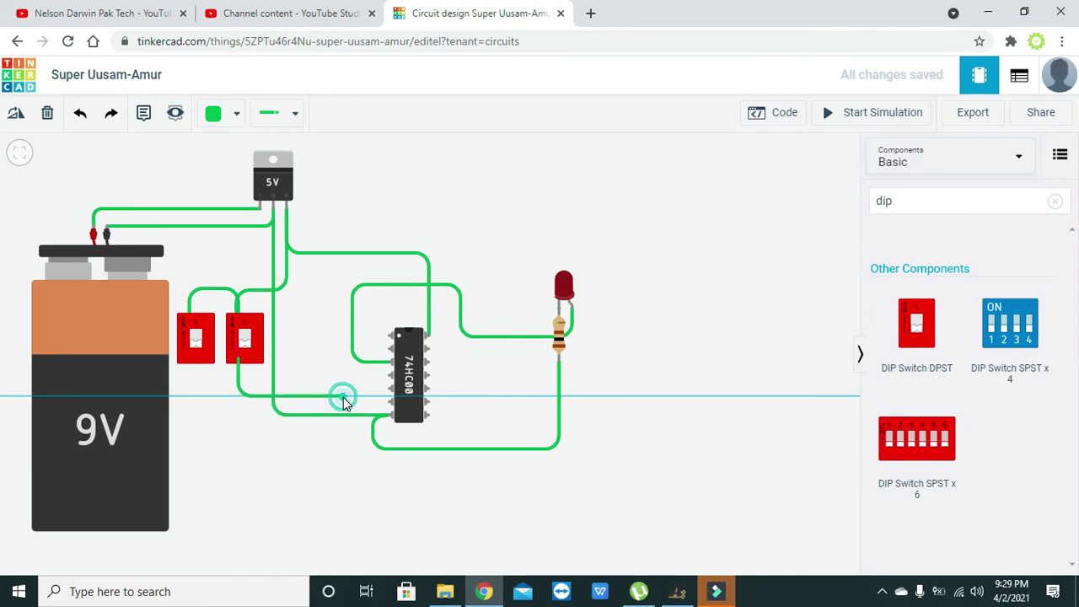
left_click(342, 345)
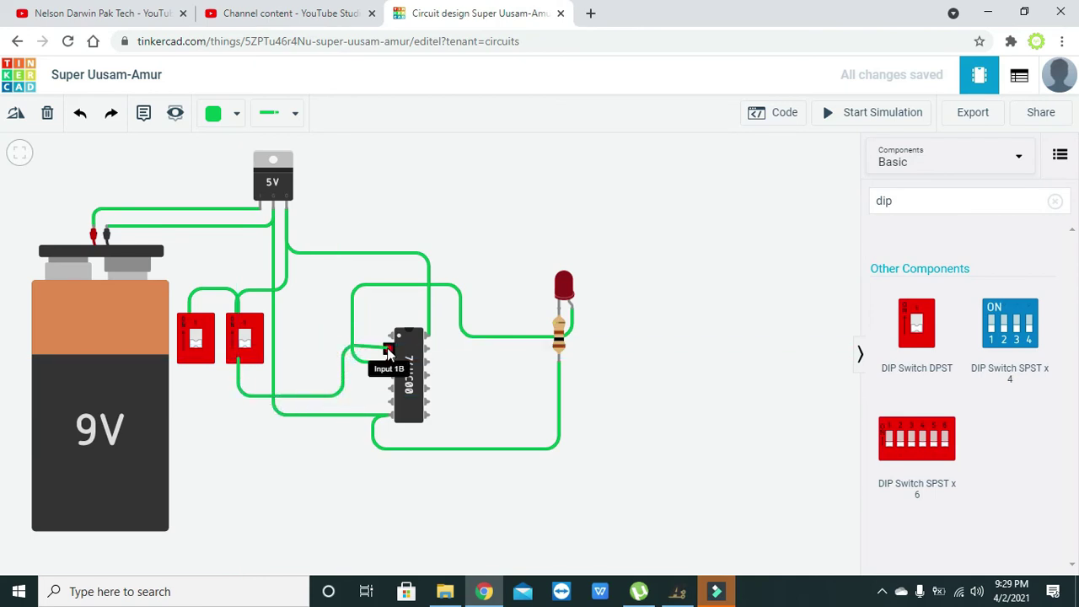
left_click(389, 348)
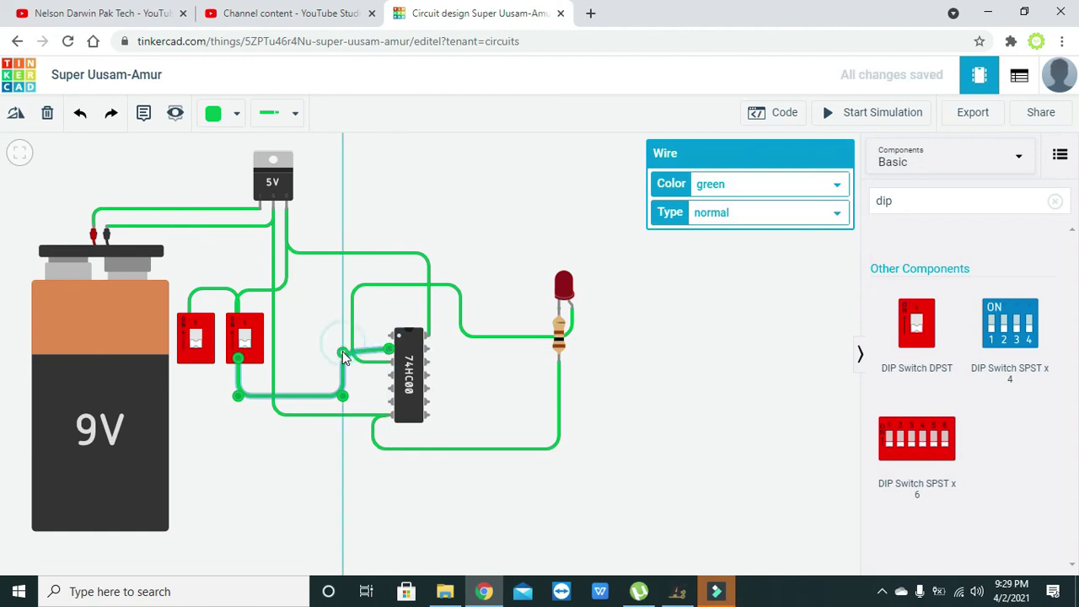
left_click(290, 341)
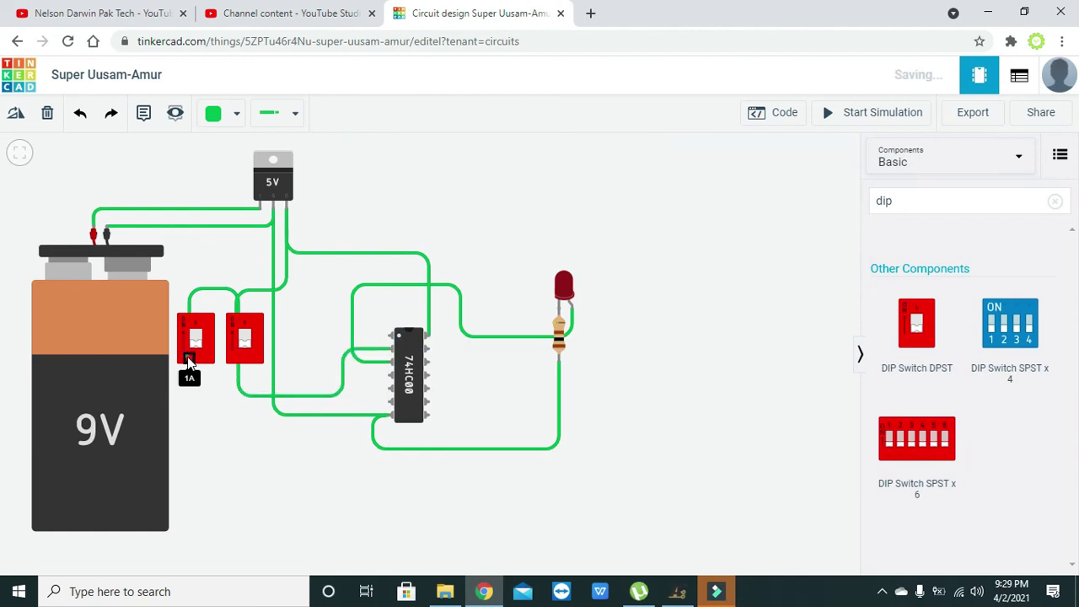
Step: Wire the left DIP switch's bottom terminal to the 74HC00's Input 1A
left_click(187, 358)
left_click(188, 418)
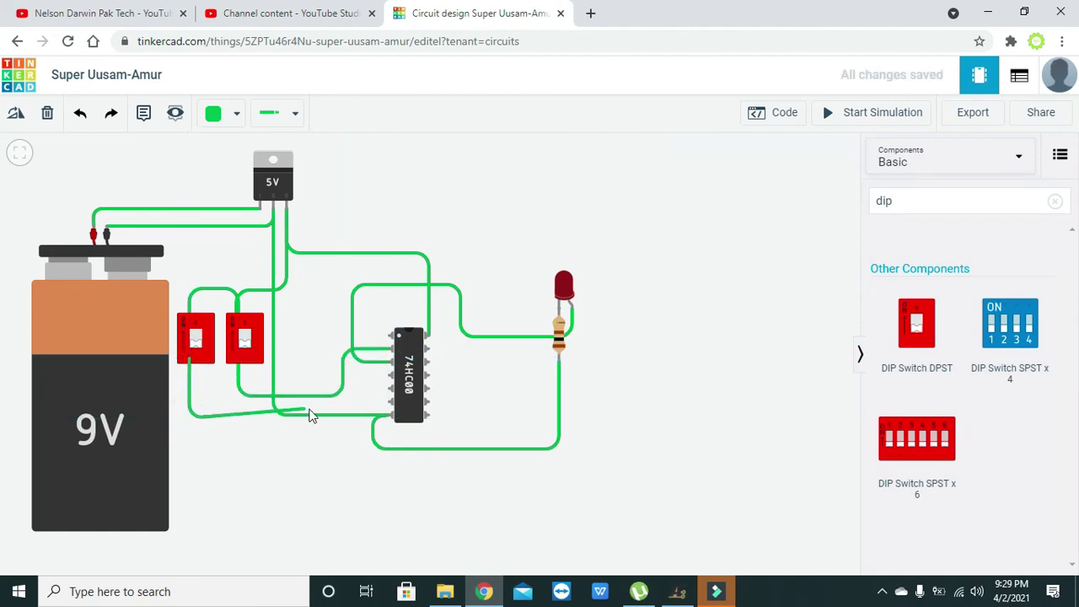
left_click(355, 431)
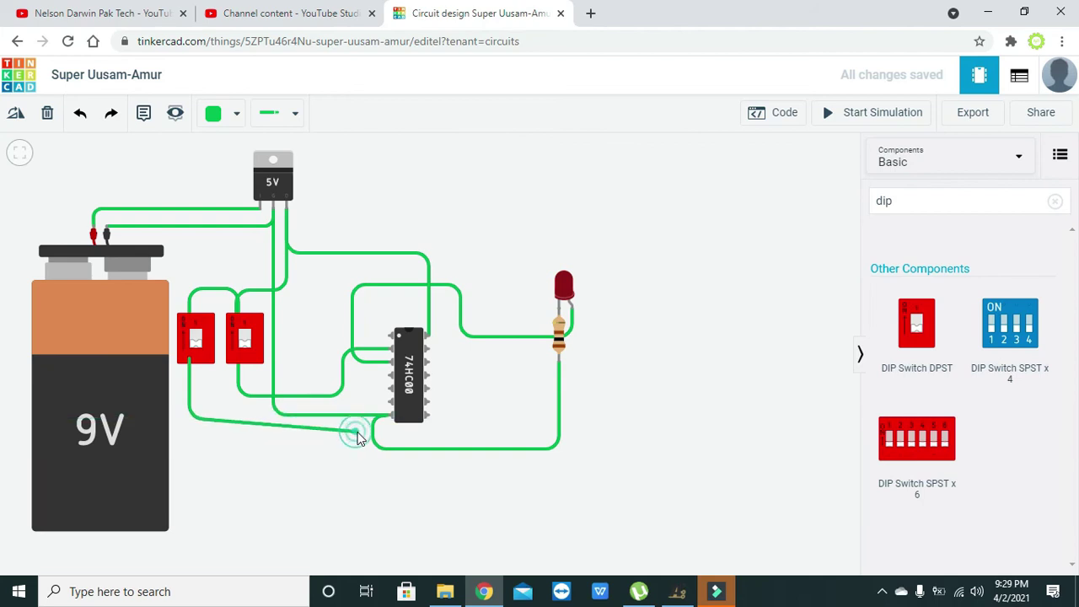
left_click(387, 339)
Step: Drag the Input 1A wire's bend points to square it into right angles
left_click_drag(378, 363, 366, 335)
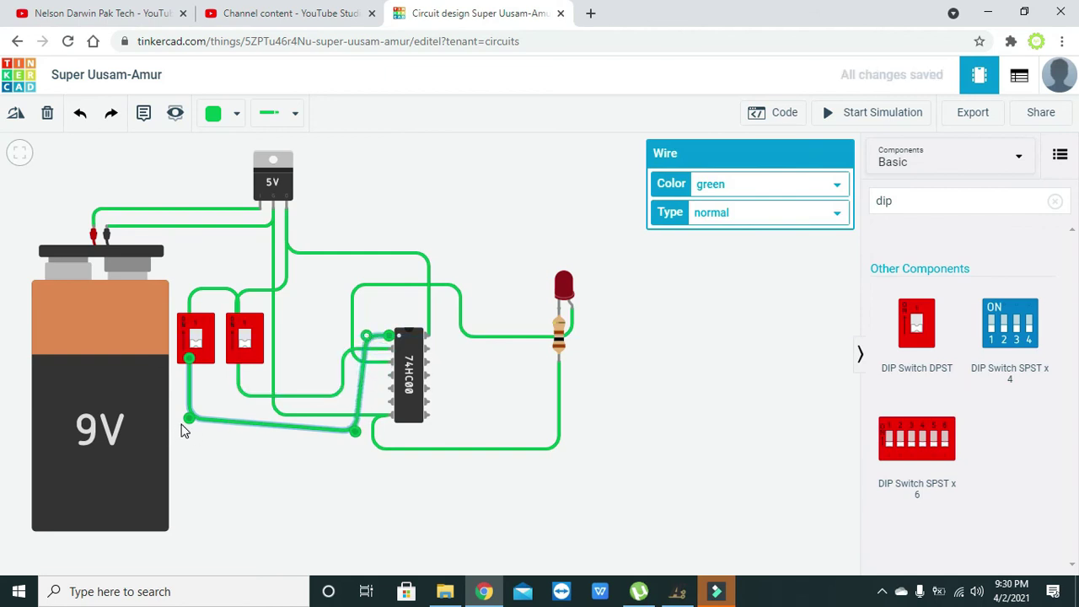
left_click_drag(189, 419, 188, 430)
left_click(266, 470)
left_click(365, 346)
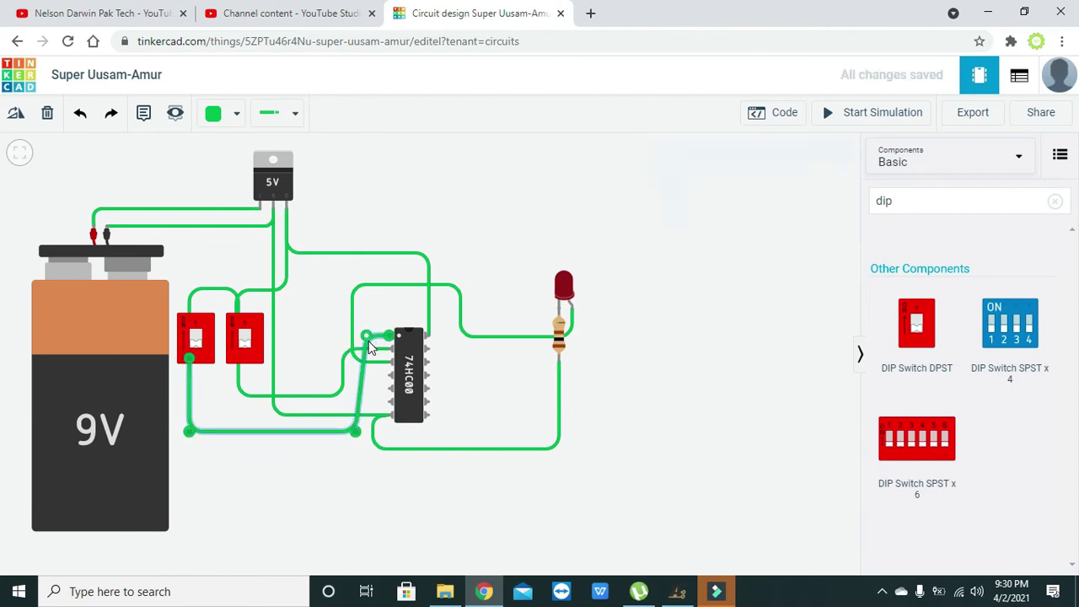
left_click_drag(367, 339, 361, 335)
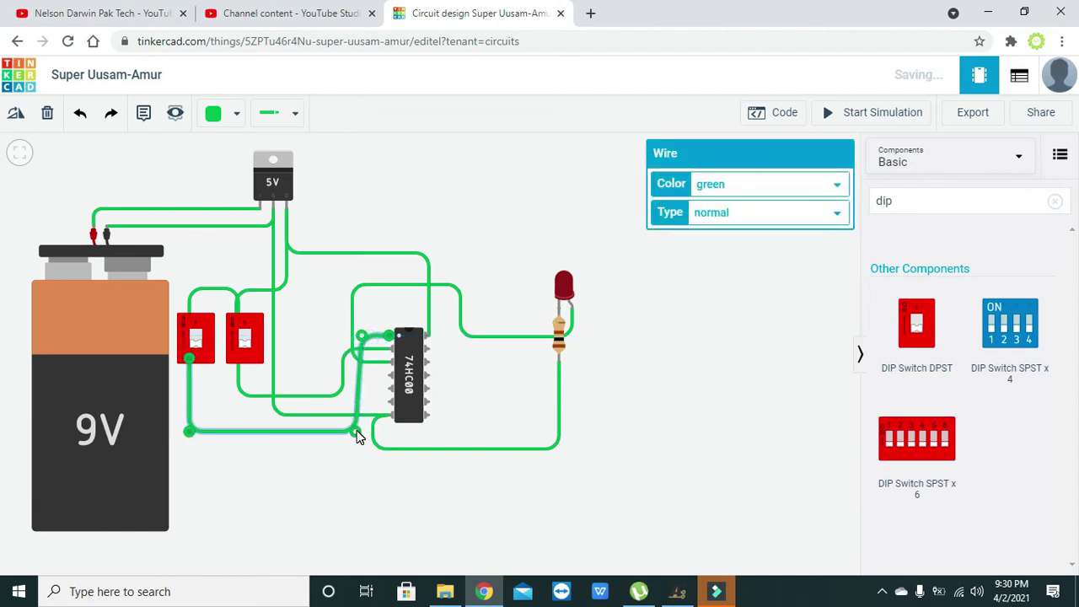
left_click_drag(355, 431, 360, 433)
left_click(373, 494)
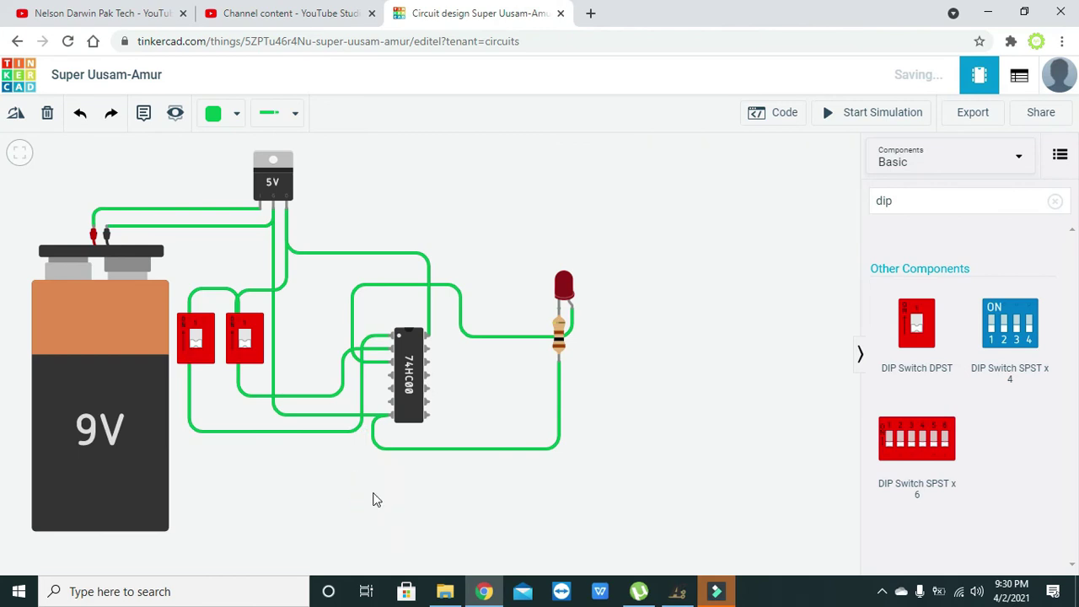
left_click_drag(376, 499, 373, 516)
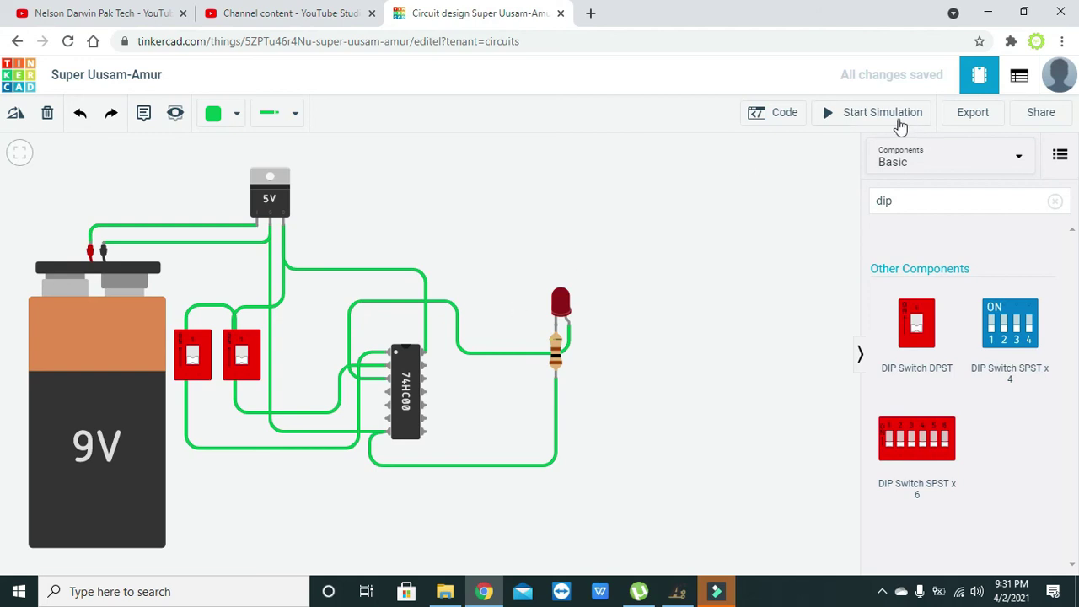
Step: Start the simulation and flip the right, left, then right DIP switches while watching the LED
left_click(883, 125)
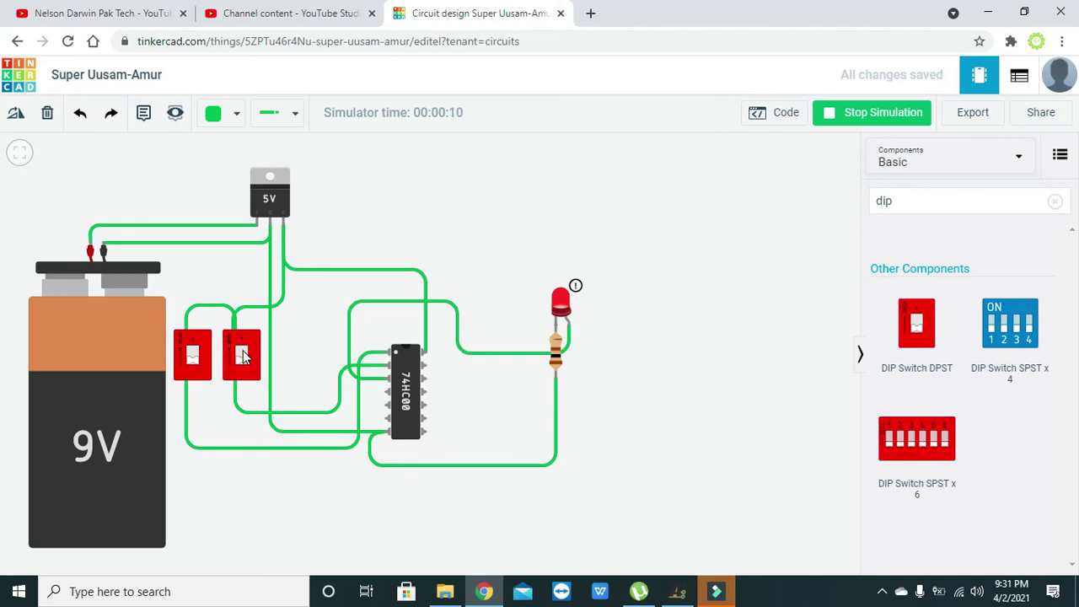
left_click(243, 351)
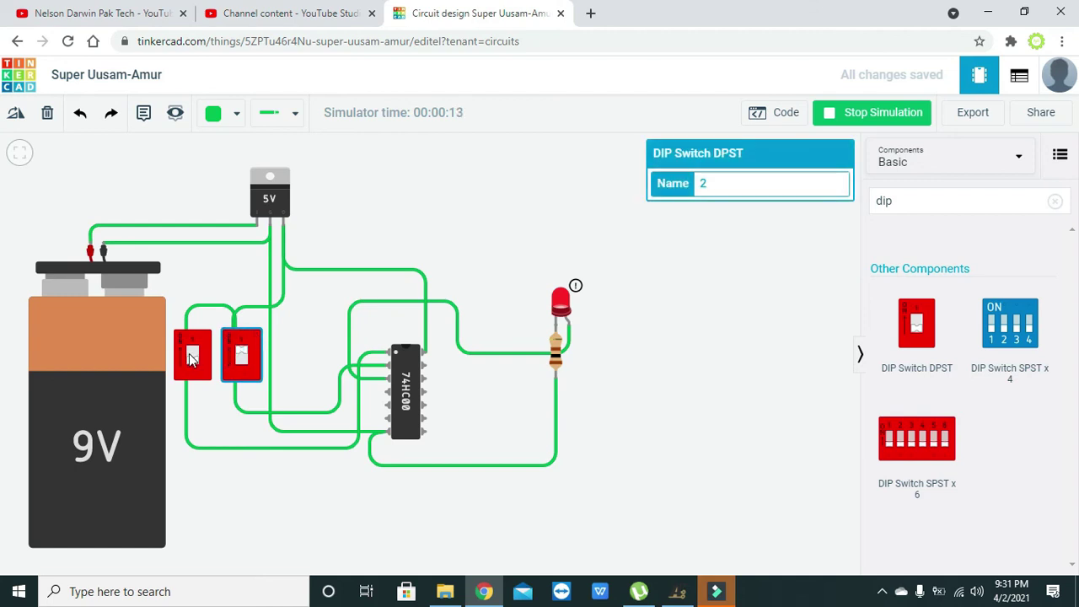
mouse_move(563, 312)
left_click(193, 356)
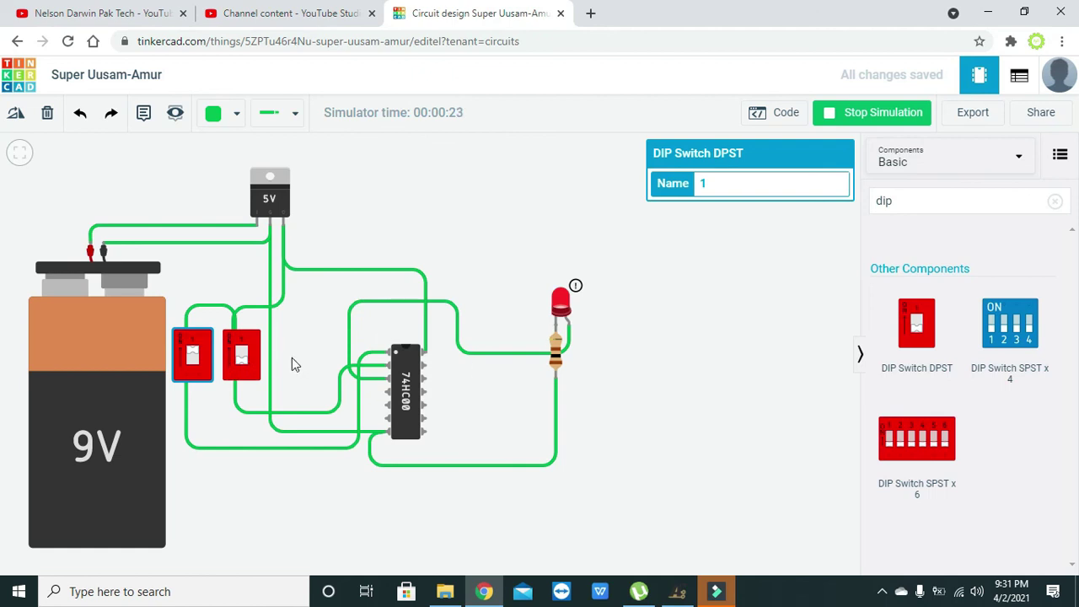
left_click(243, 354)
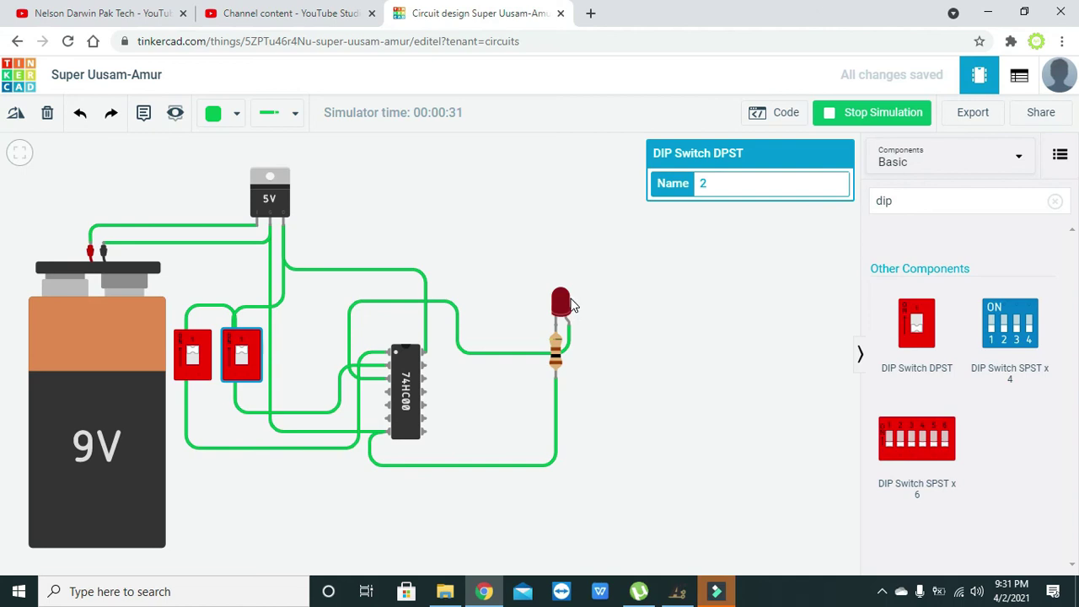
left_click(619, 296)
left_click_drag(619, 296, 621, 292)
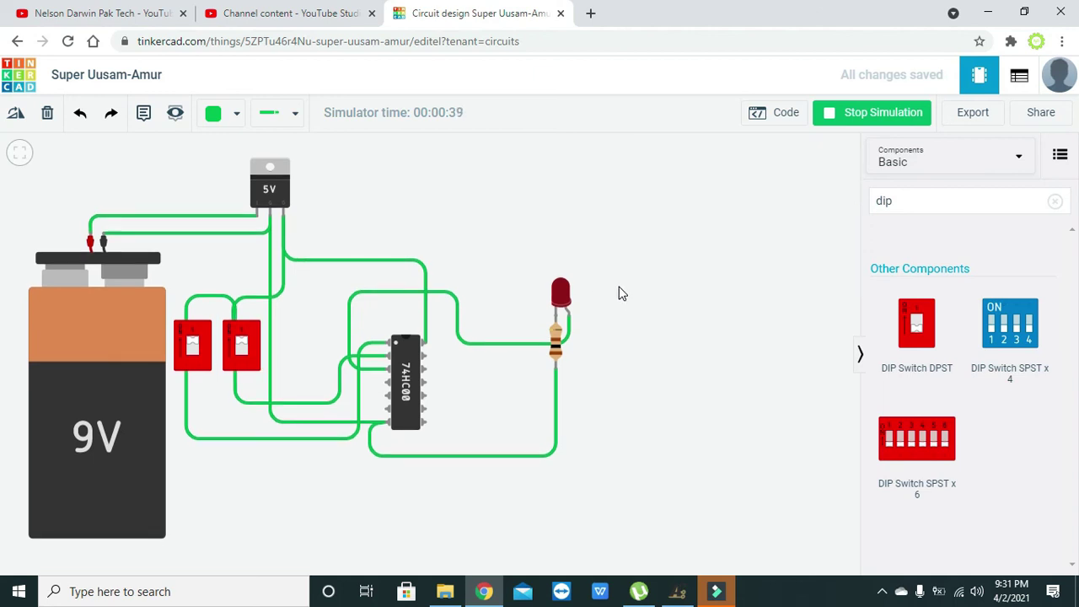